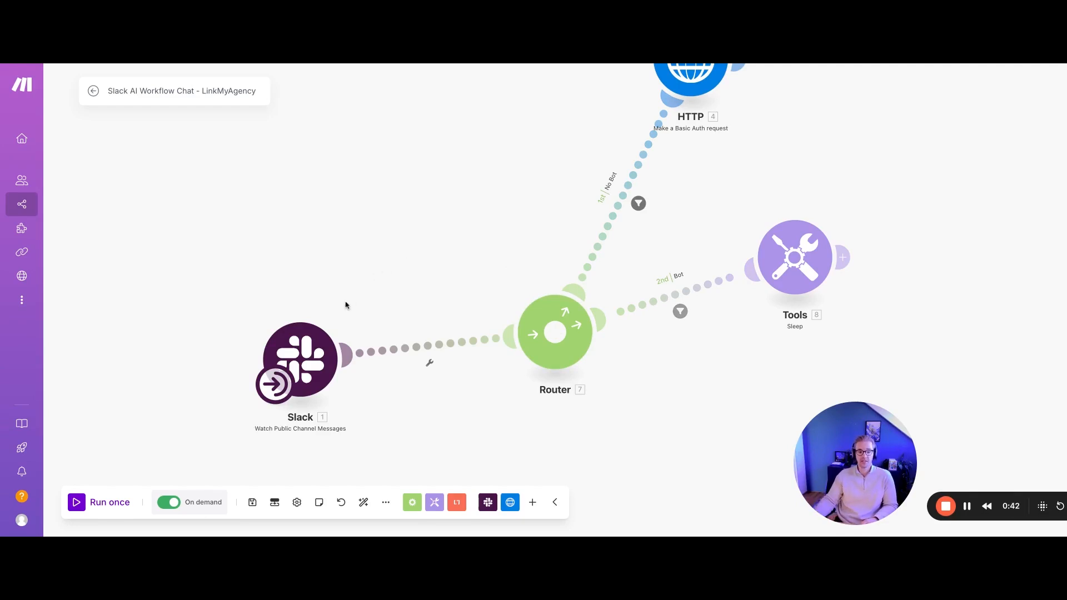
Review the Slack trigger's connection, input method, public channel and result limit, and save the module
{"action": "left_click", "coordinate": [325, 345]}
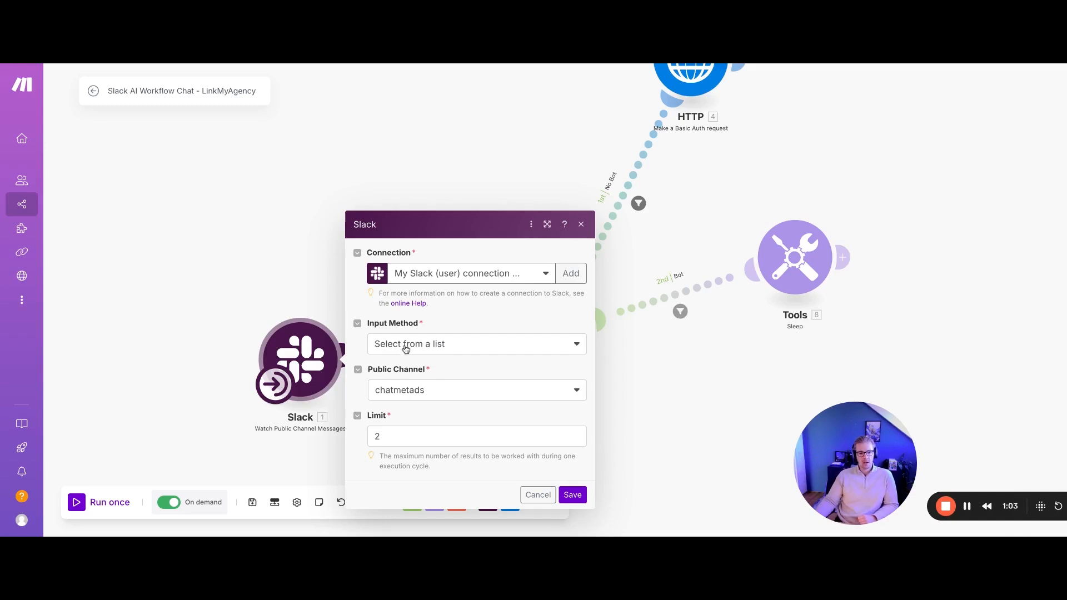
{"action": "left_click", "coordinate": [389, 443]}
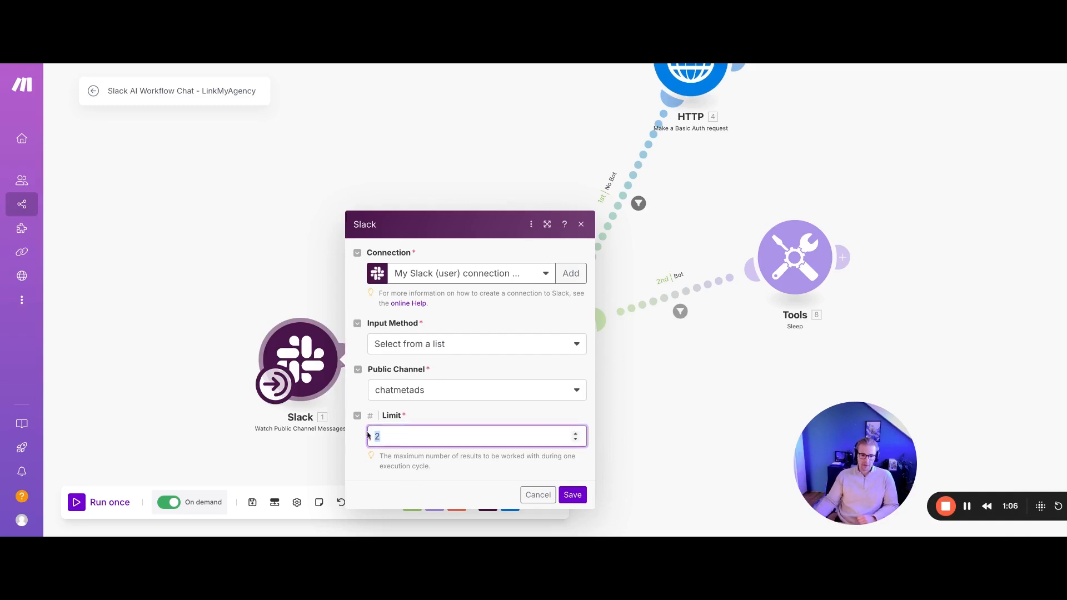
{"action": "left_click", "coordinate": [399, 454]}
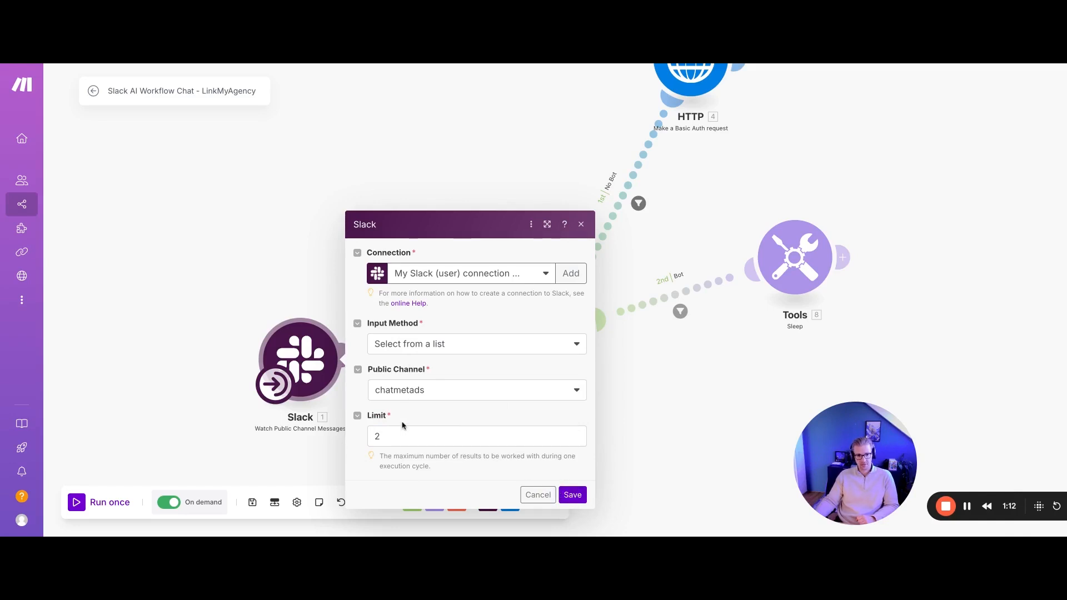
{"action": "left_click", "coordinate": [578, 496]}
Check the Bot ID conditions in the Bot and No Bot route filters after the router, saving each filter
{"action": "left_click_drag", "start_coordinate": [420, 432], "coordinate": [341, 451]}
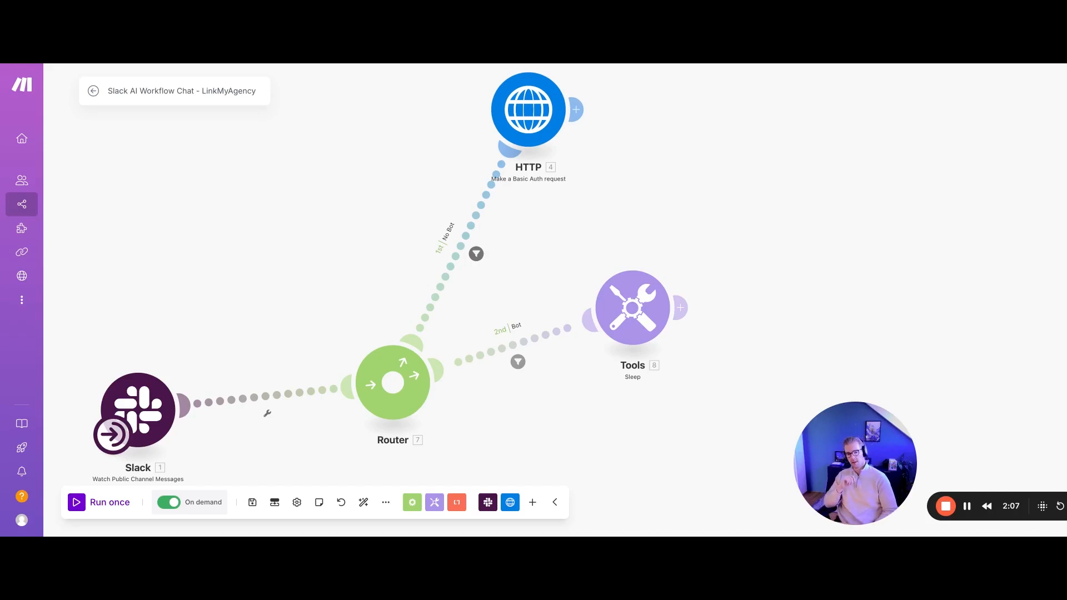
{"action": "left_click_drag", "start_coordinate": [376, 283], "coordinate": [424, 277]}
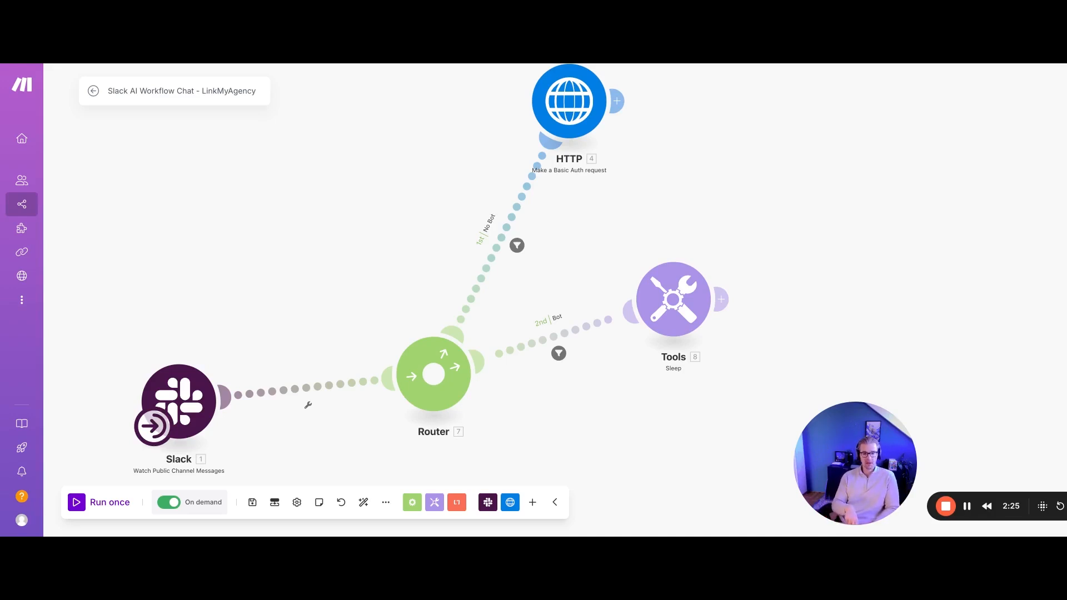
{"action": "left_click", "coordinate": [560, 354]}
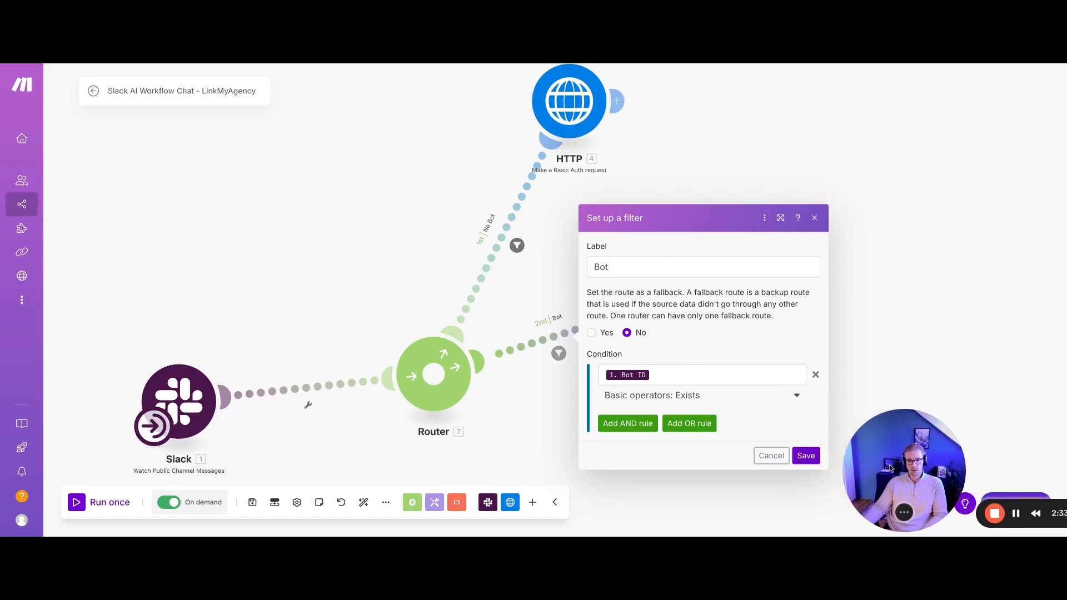
{"action": "left_click", "coordinate": [798, 456]}
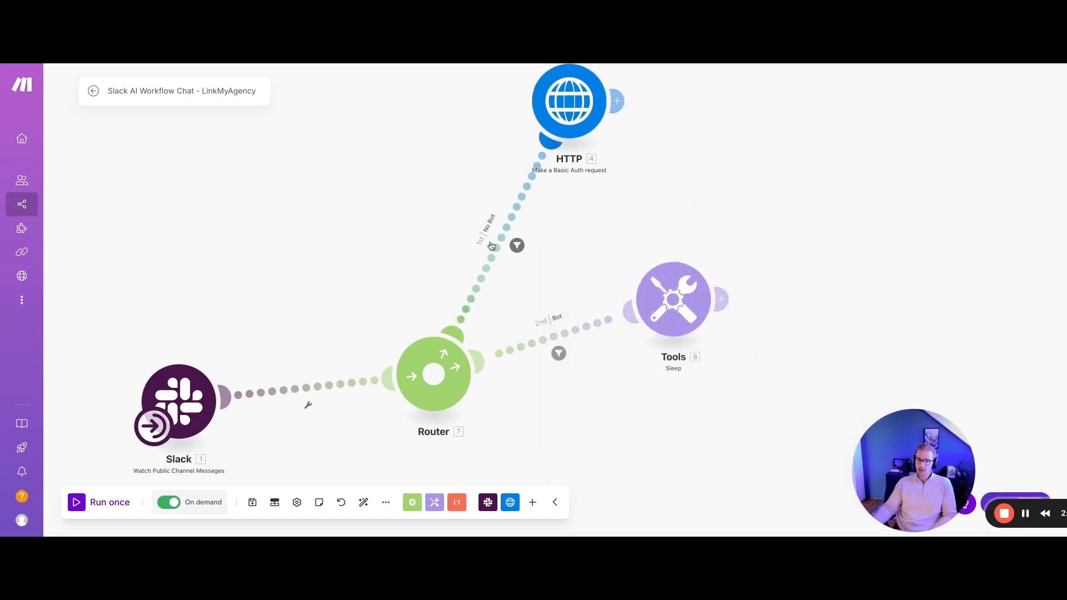
{"action": "left_click", "coordinate": [519, 250]}
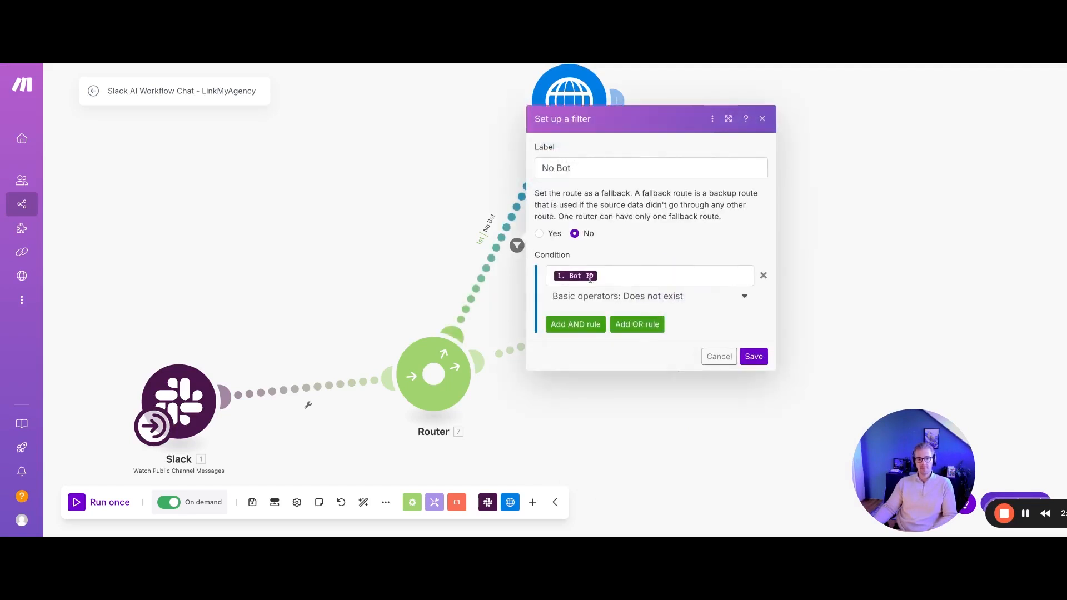
{"action": "left_click", "coordinate": [754, 358]}
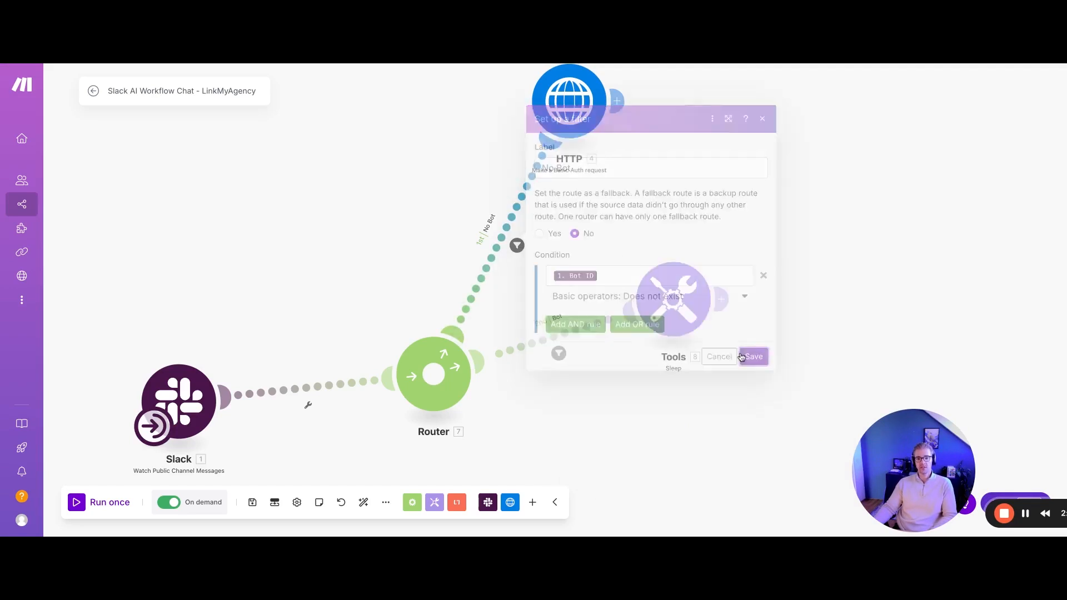
Open the HTTP request module on the No Bot route and examine its webhook URL
{"action": "left_click_drag", "start_coordinate": [566, 215], "coordinate": [553, 314]}
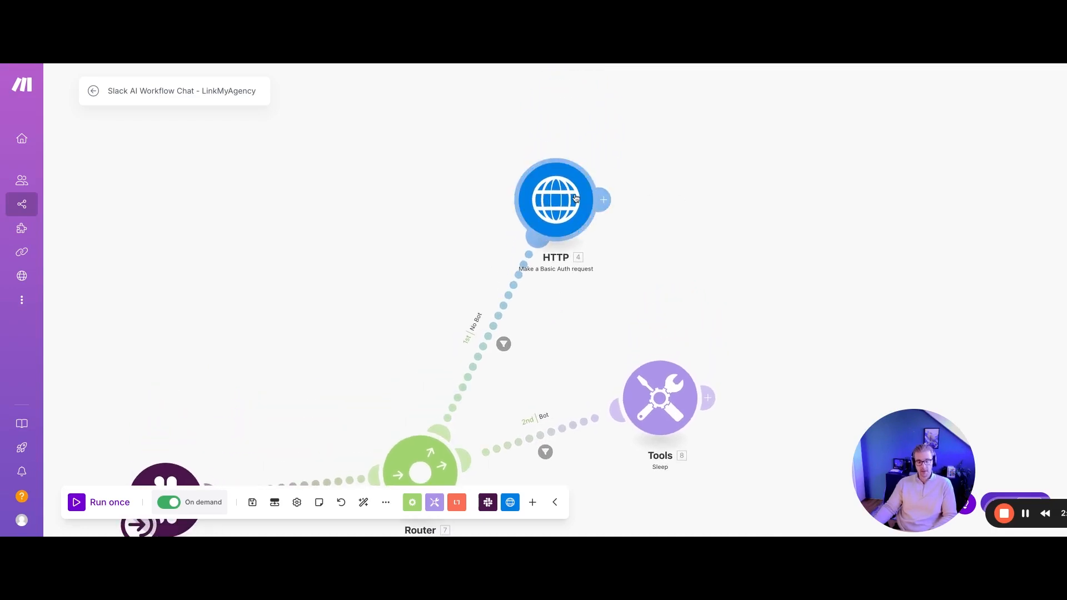
{"action": "left_click", "coordinate": [575, 198]}
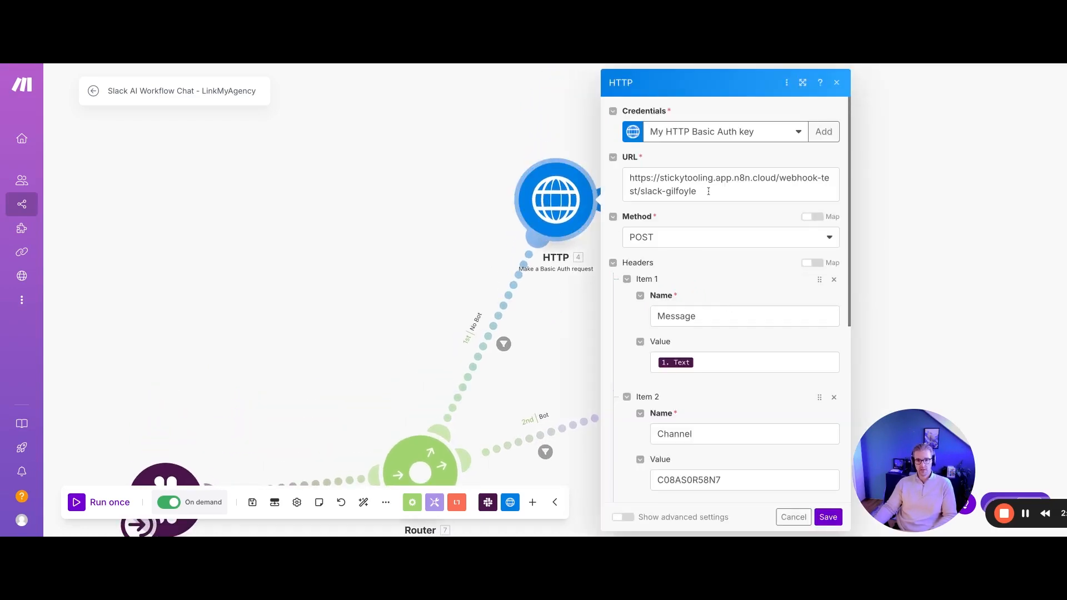
{"action": "left_click_drag", "start_coordinate": [709, 191], "coordinate": [610, 178]}
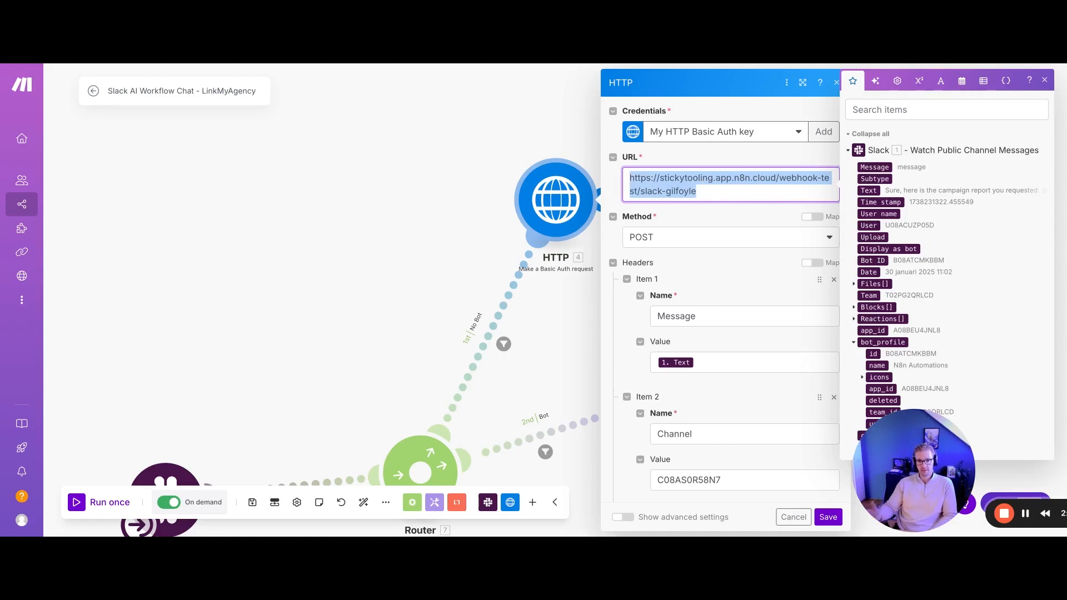
{"action": "left_click", "coordinate": [722, 222]}
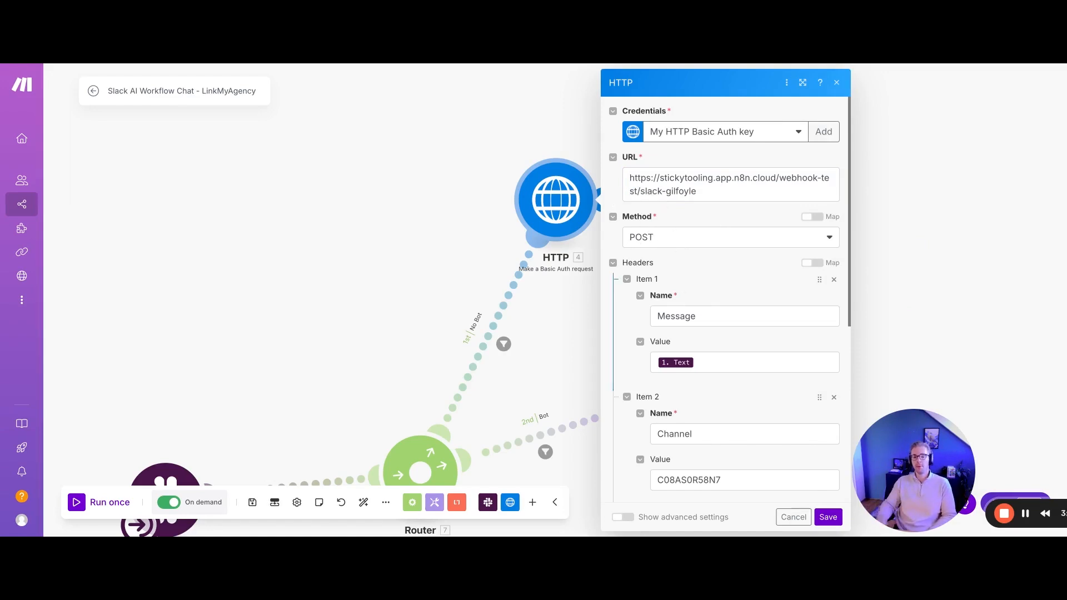
Examine the request method and the Message header mapped to the Slack text in the HTTP module
{"action": "scroll", "coordinate": [704, 283], "scroll_direction": "down", "scroll_amount": 1}
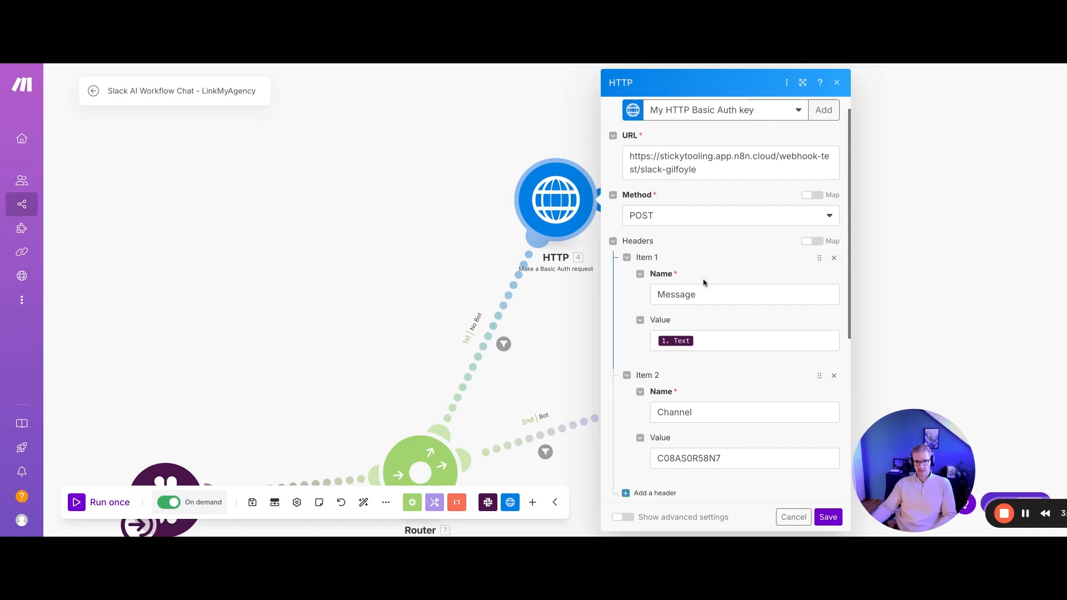
{"action": "scroll", "coordinate": [684, 249], "scroll_direction": "down", "scroll_amount": 1}
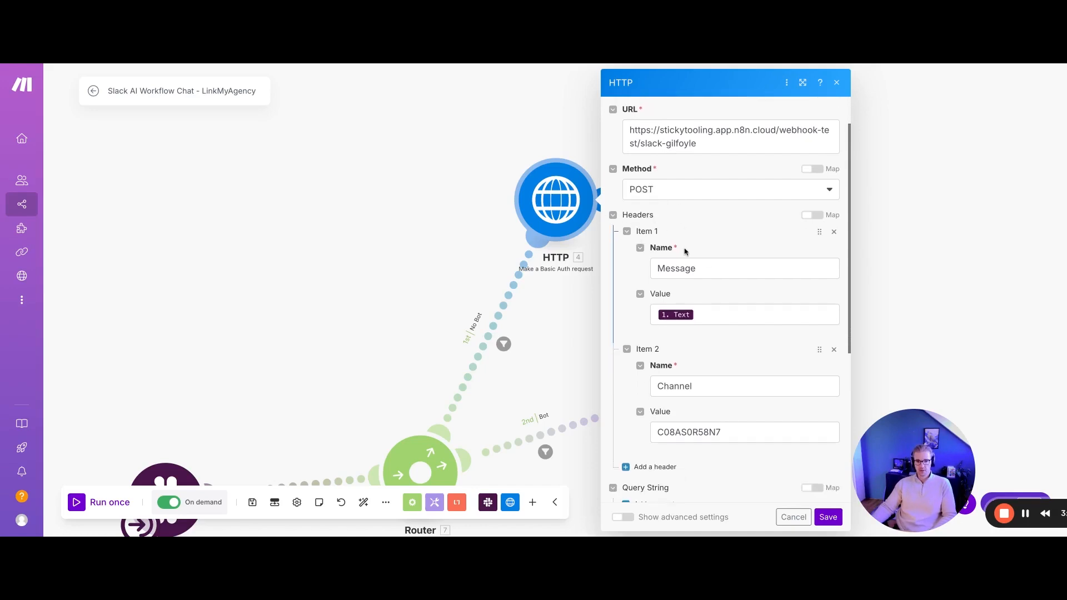
{"action": "left_click_drag", "start_coordinate": [658, 268], "coordinate": [709, 267]}
{"action": "left_click", "coordinate": [723, 298]}
{"action": "scroll", "coordinate": [713, 307], "scroll_direction": "down", "scroll_amount": 1}
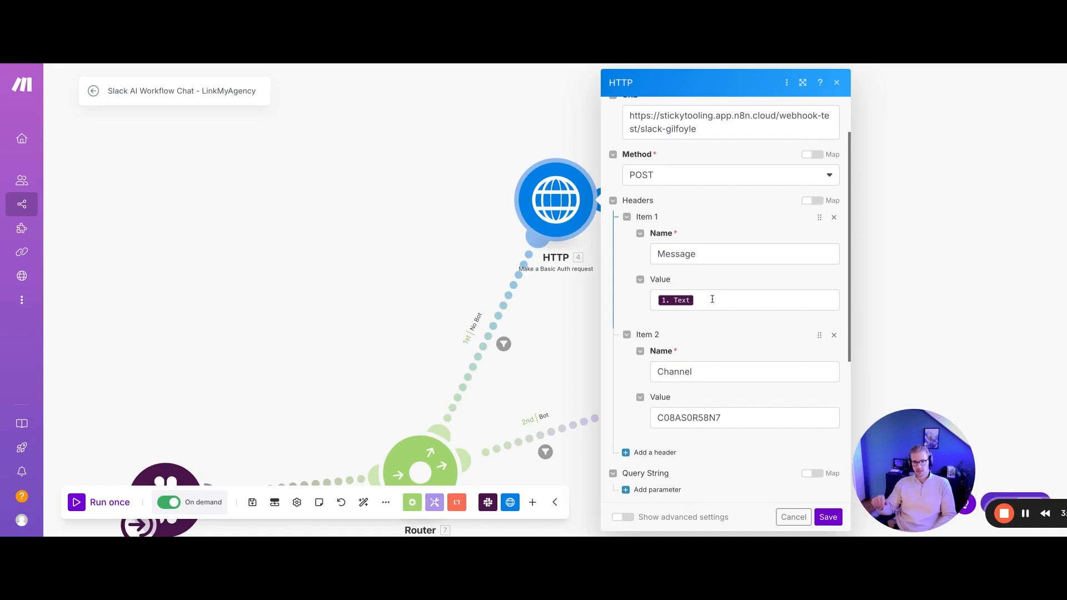
Examine the Channel header and body settings of the HTTP module, and save the module
{"action": "scroll", "coordinate": [711, 297], "scroll_direction": "down", "scroll_amount": 3}
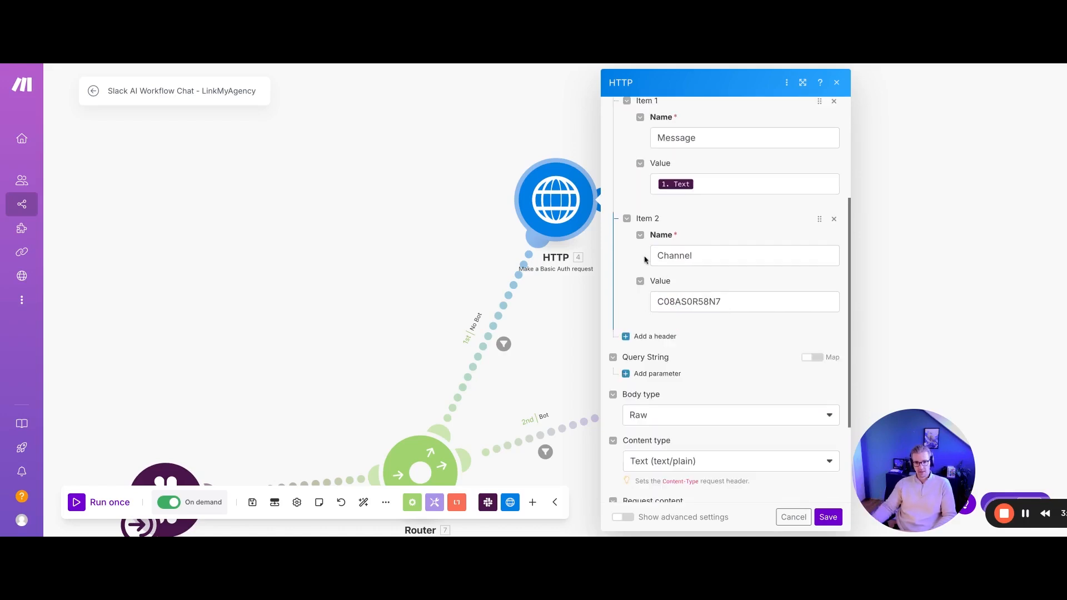
{"action": "left_click_drag", "start_coordinate": [658, 256], "coordinate": [702, 250]}
{"action": "left_click", "coordinate": [706, 249]}
{"action": "scroll", "coordinate": [741, 279], "scroll_direction": "down", "scroll_amount": 1}
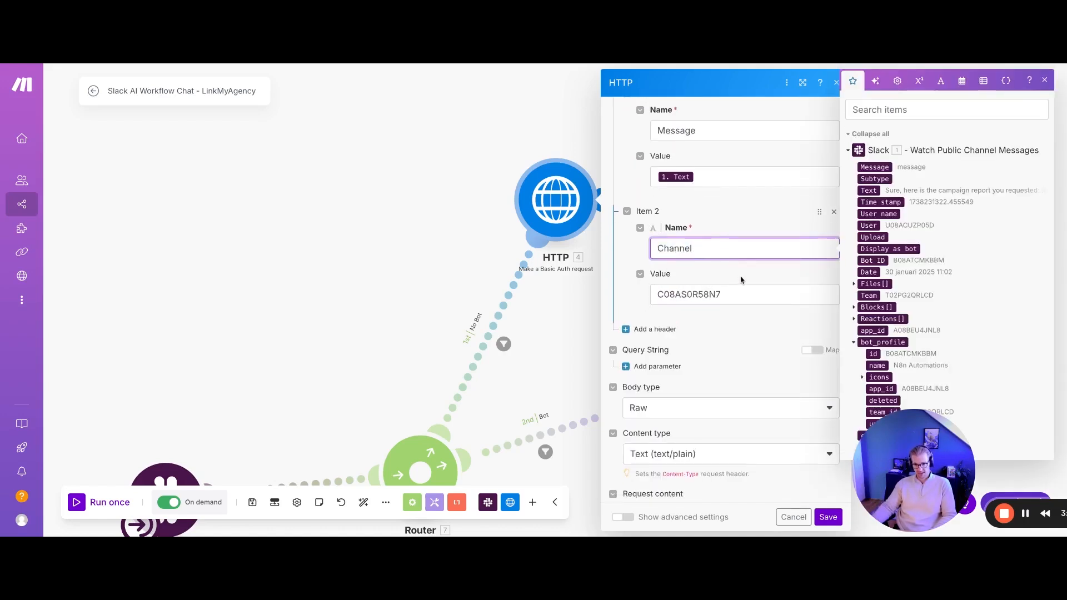
{"action": "left_click", "coordinate": [741, 279]}
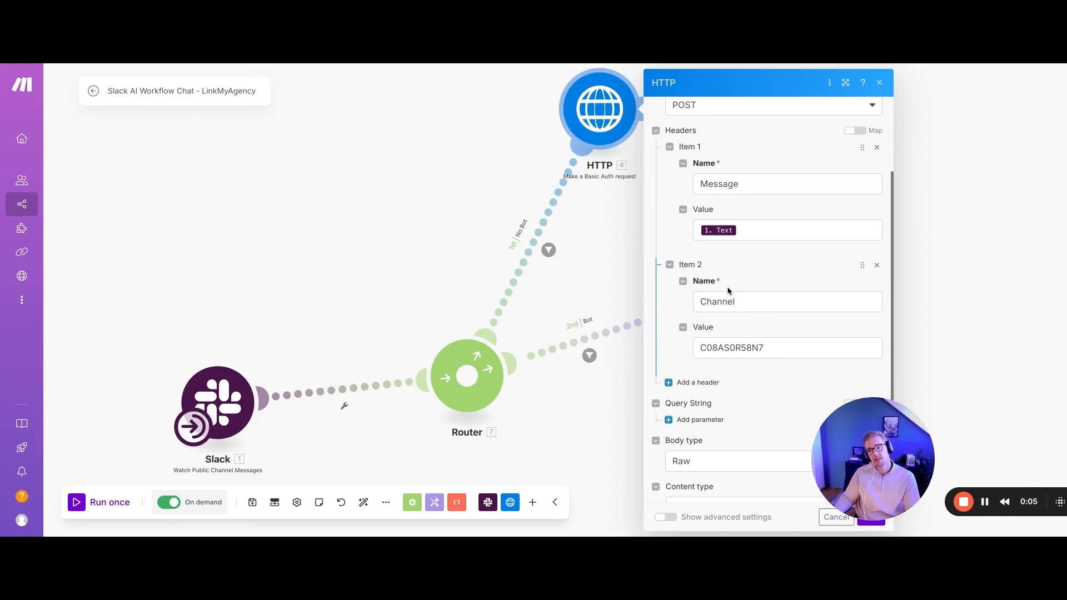
{"action": "scroll", "coordinate": [735, 346], "scroll_direction": "down", "scroll_amount": 1}
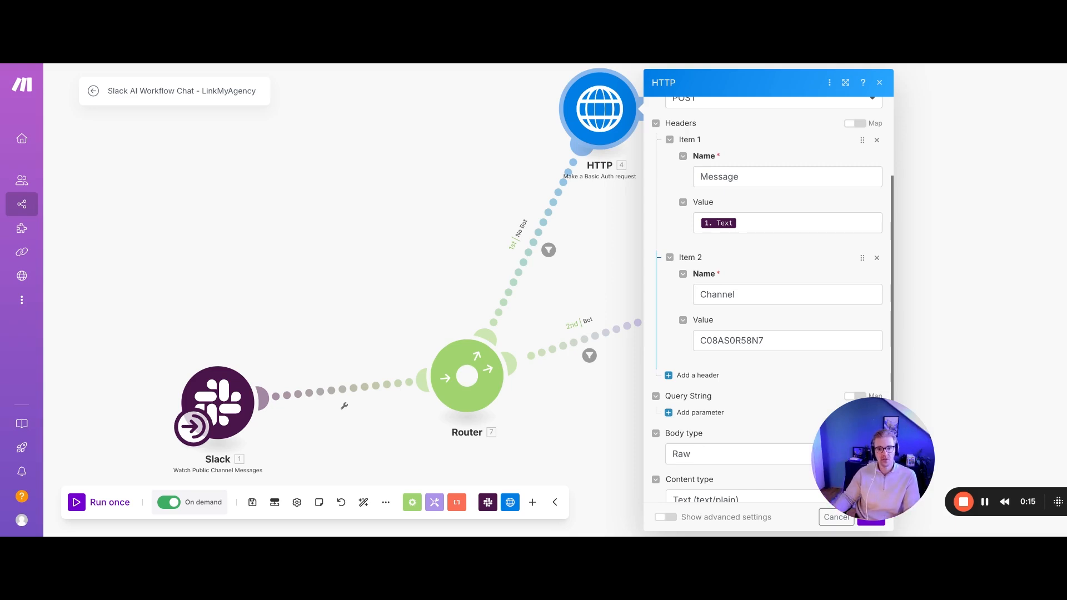
{"action": "scroll", "coordinate": [768, 300], "scroll_direction": "down", "scroll_amount": 1}
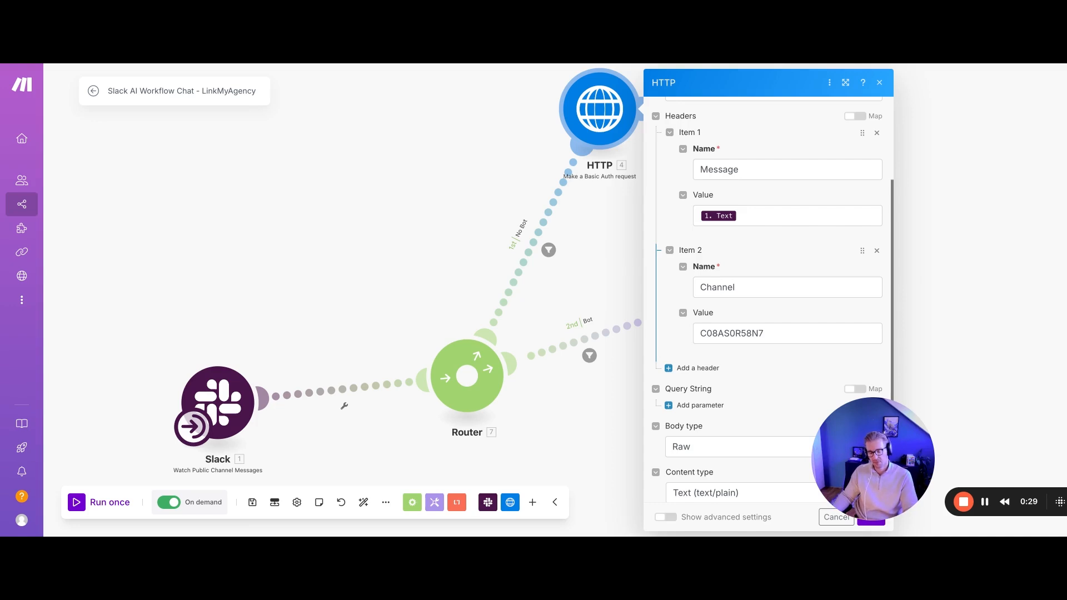
{"action": "left_click", "coordinate": [871, 521]}
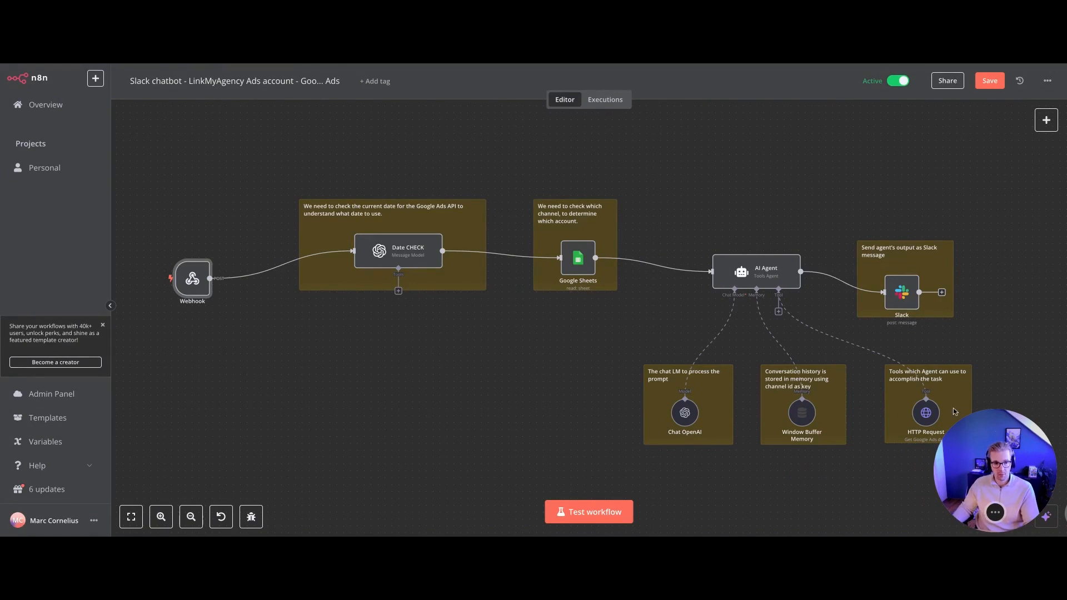
In the n8n workflow, inspect the Webhook node's production and test URLs, and return to the canvas
{"action": "double_click", "coordinate": [203, 286]}
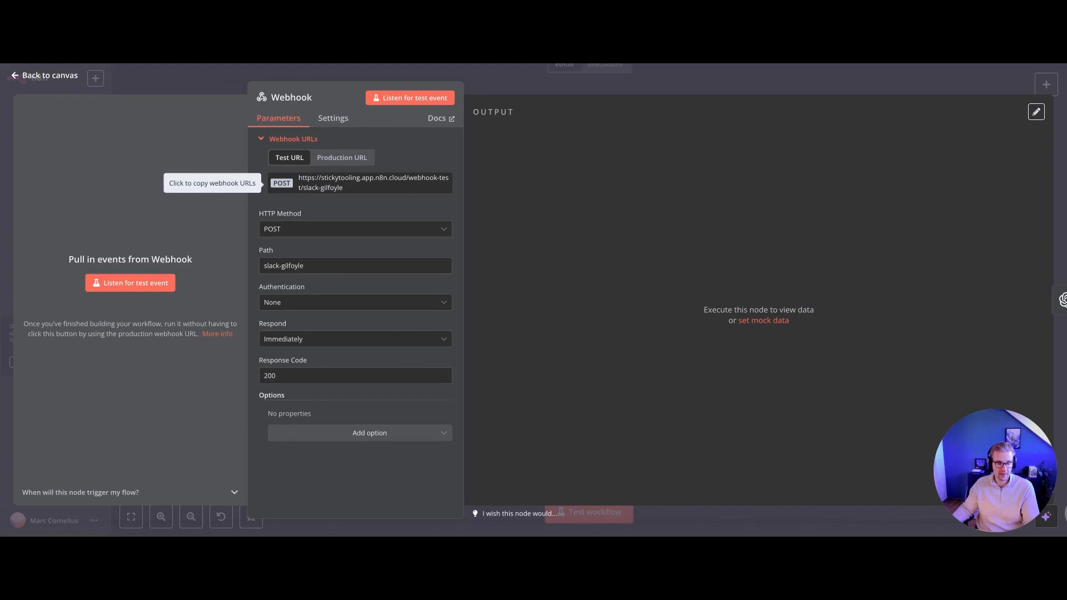
{"action": "left_click", "coordinate": [345, 158]}
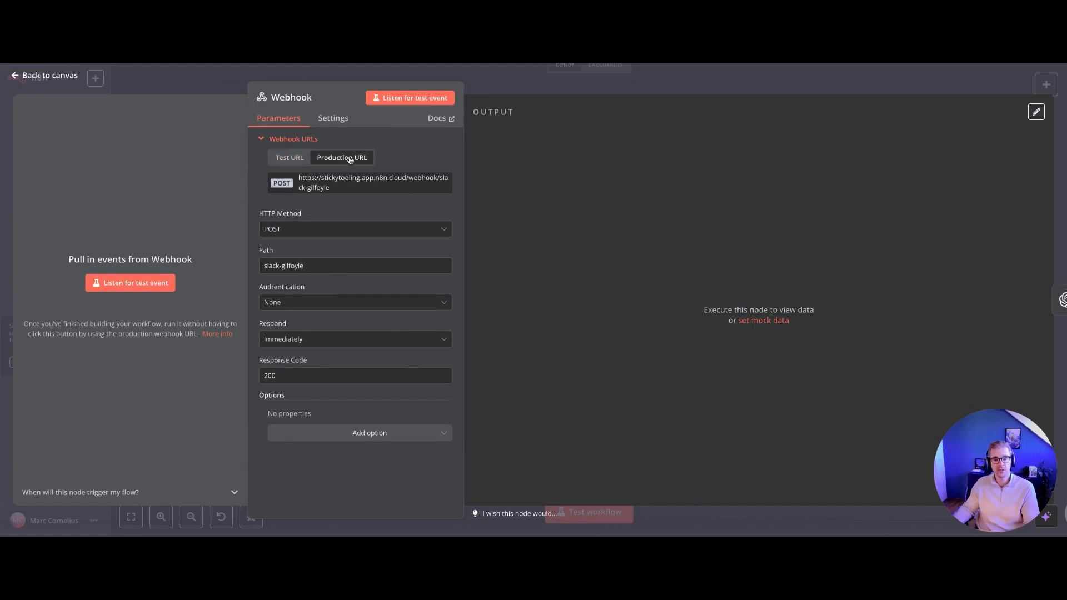
{"action": "left_click", "coordinate": [300, 161]}
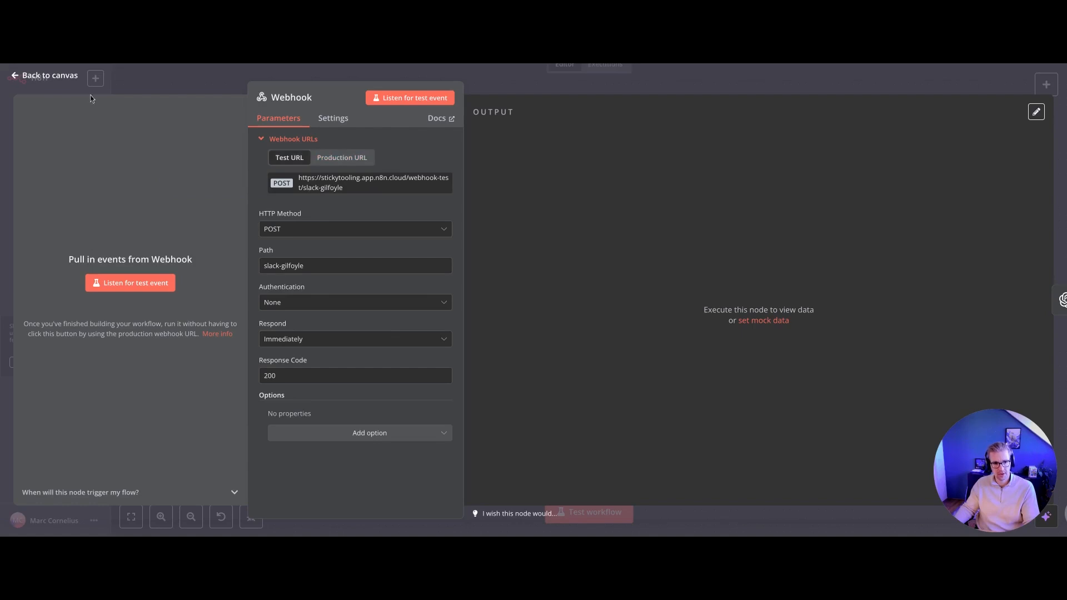
{"action": "left_click", "coordinate": [14, 76]}
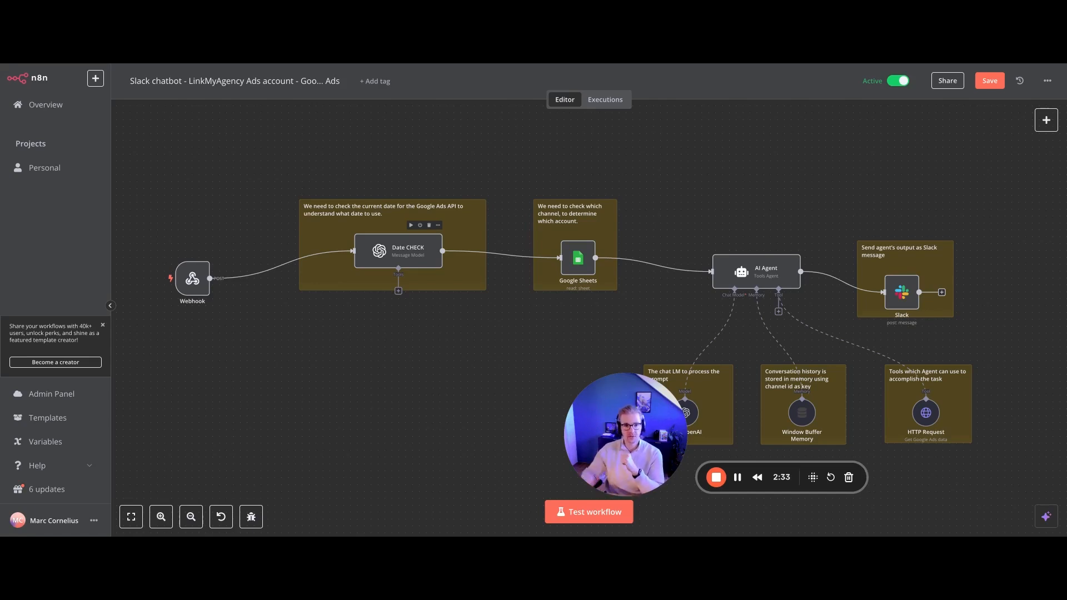
Open the Date CHECK node and examine the message expression and date range extraction instructions in its prompt
{"action": "scroll", "coordinate": [384, 261], "scroll_direction": "right", "scroll_amount": 2}
{"action": "double_click", "coordinate": [384, 261]}
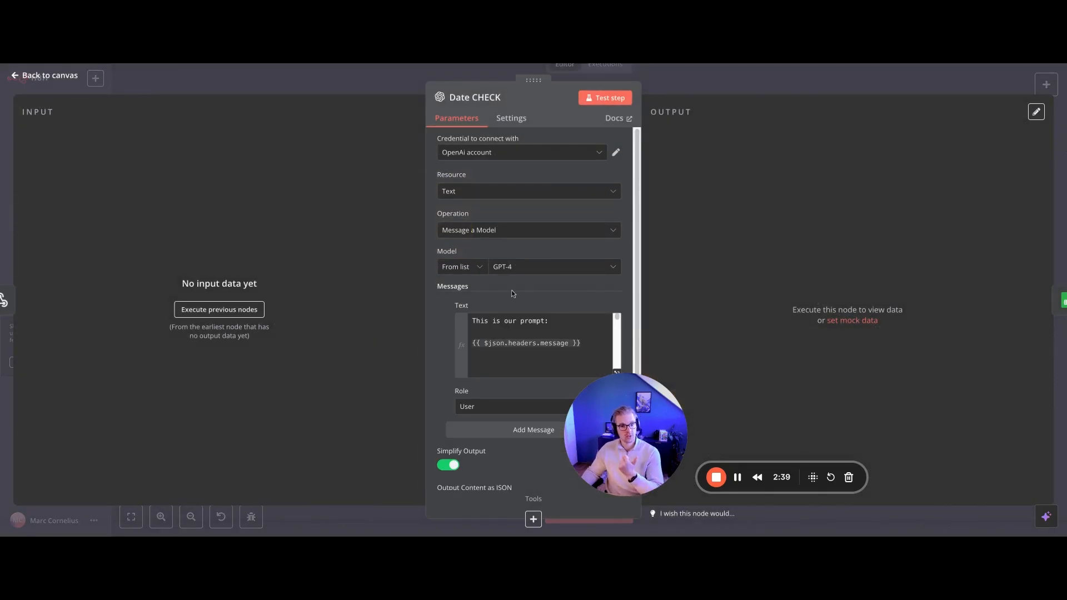
{"action": "scroll", "coordinate": [565, 338], "scroll_direction": "down", "scroll_amount": 1}
{"action": "scroll", "coordinate": [565, 338], "scroll_direction": "up", "scroll_amount": 1}
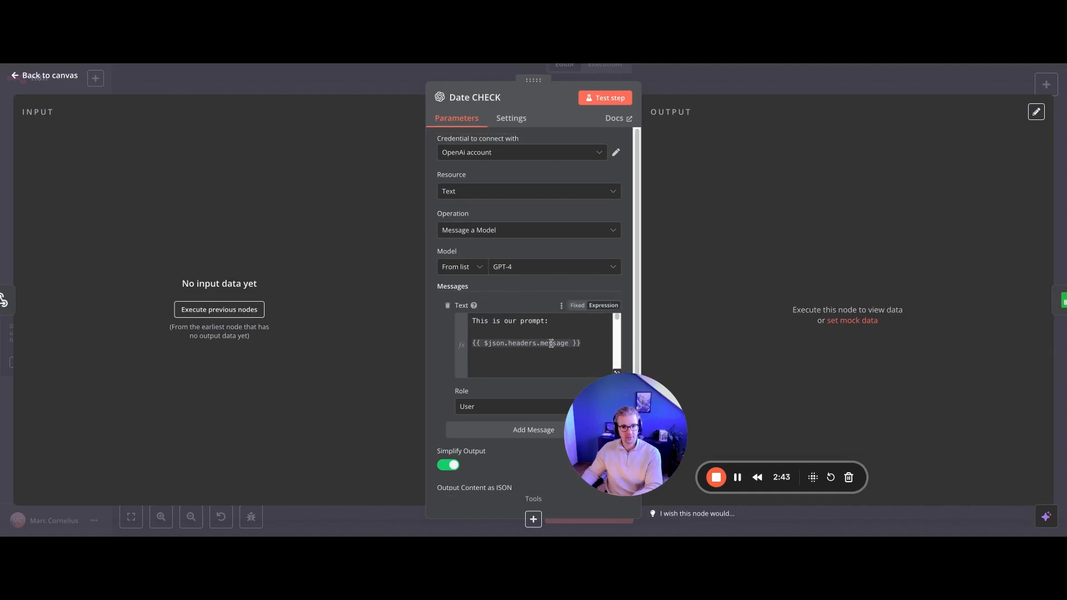
{"action": "left_click_drag", "start_coordinate": [617, 413], "coordinate": [882, 434]}
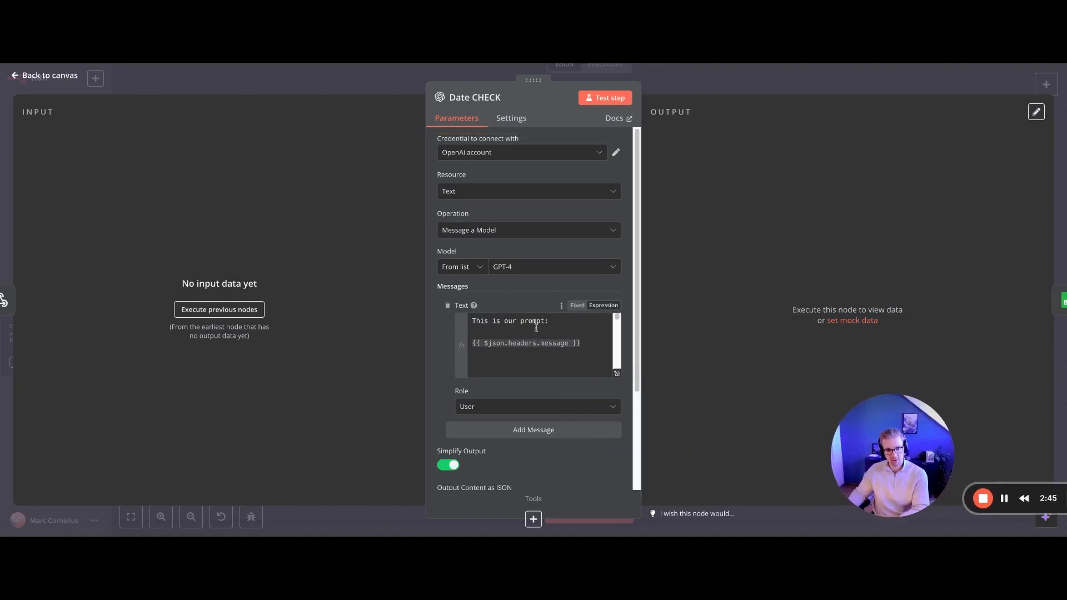
{"action": "scroll", "coordinate": [544, 347], "scroll_direction": "down", "scroll_amount": 1}
{"action": "scroll", "coordinate": [516, 341], "scroll_direction": "down", "scroll_amount": 4}
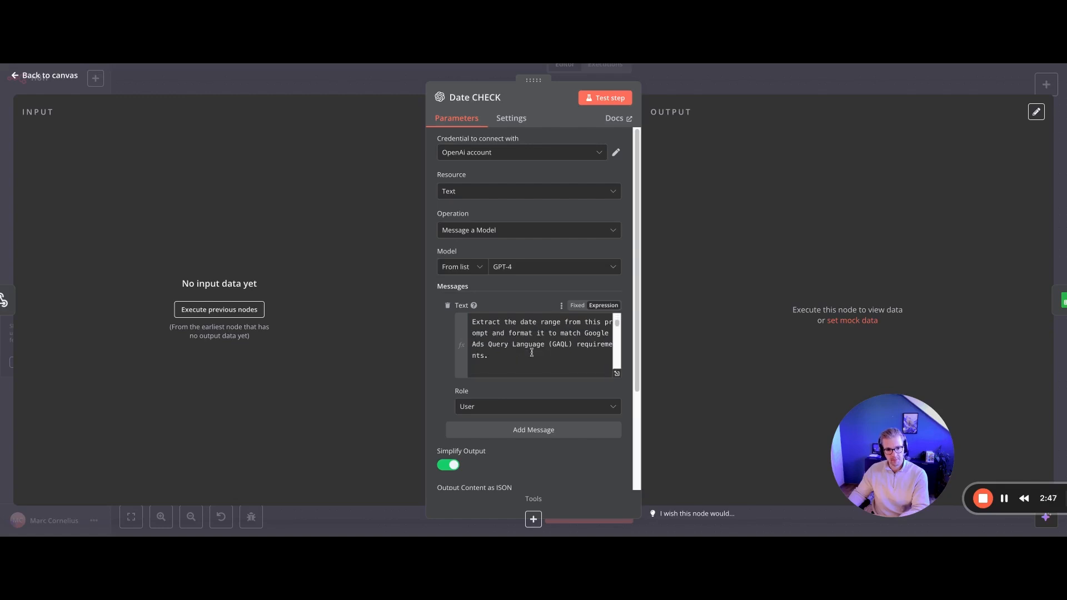
{"action": "scroll", "coordinate": [551, 345], "scroll_direction": "down", "scroll_amount": 1}
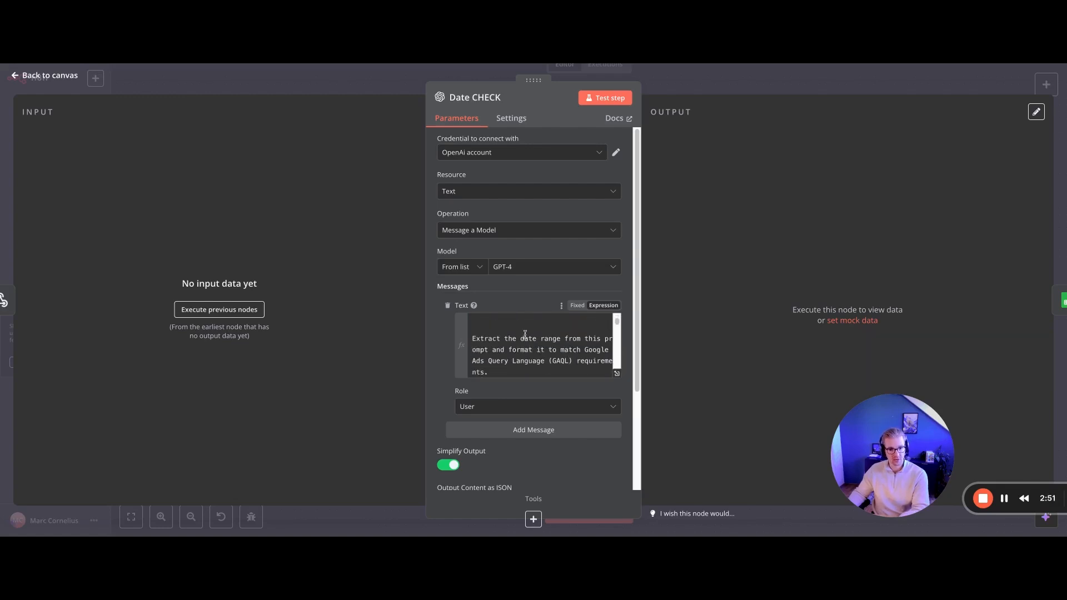
{"action": "scroll", "coordinate": [528, 353], "scroll_direction": "down", "scroll_amount": 5}
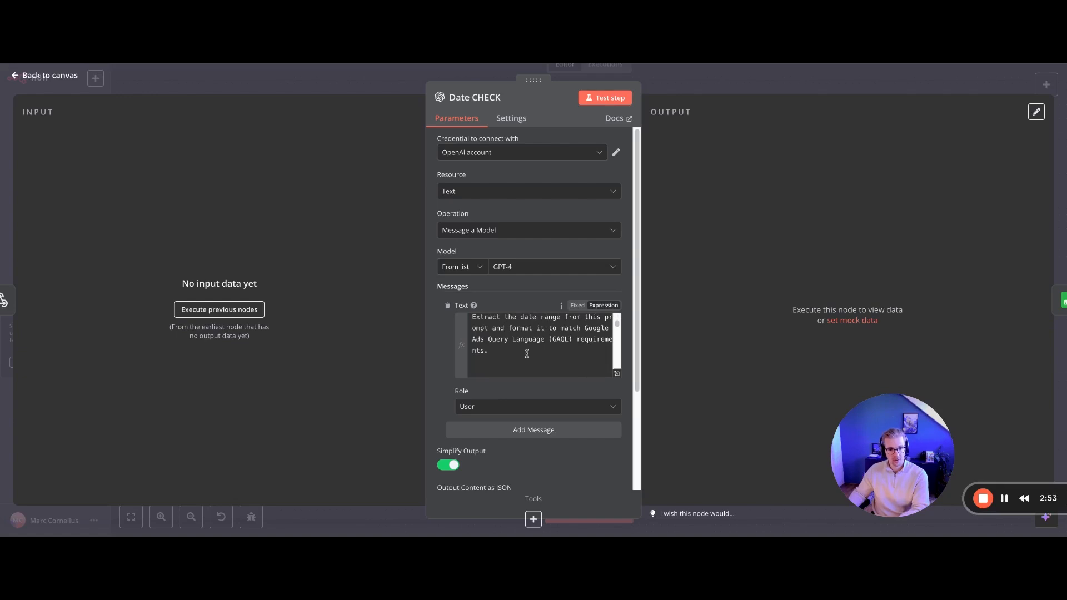
{"action": "scroll", "coordinate": [526, 352], "scroll_direction": "down", "scroll_amount": 6}
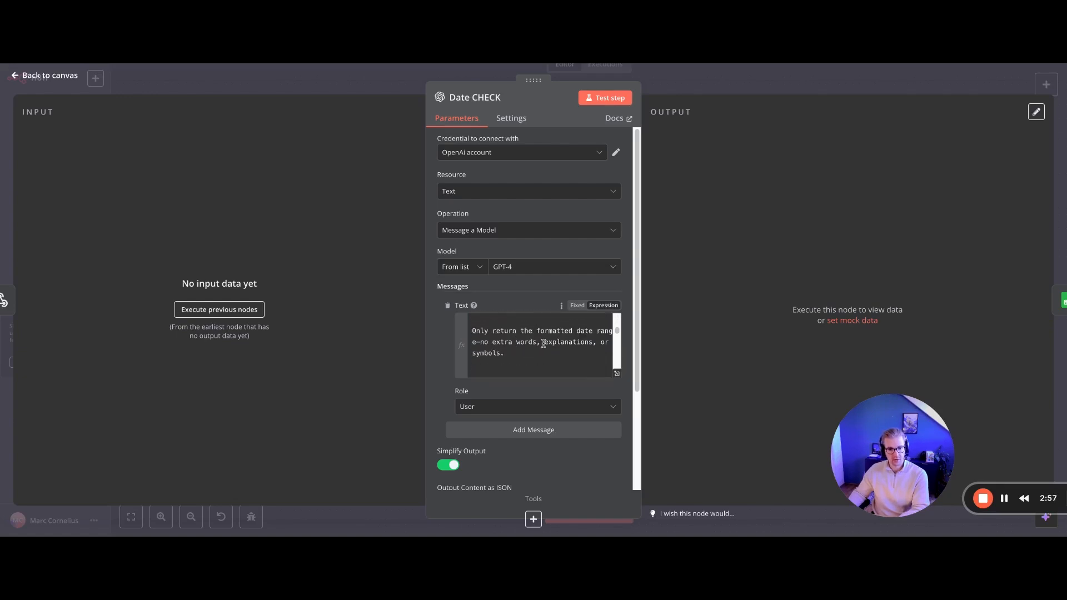
Examine the formatting rules for predefined date ranges in the Date CHECK prompt
{"action": "scroll", "coordinate": [589, 345], "scroll_direction": "up", "scroll_amount": 5}
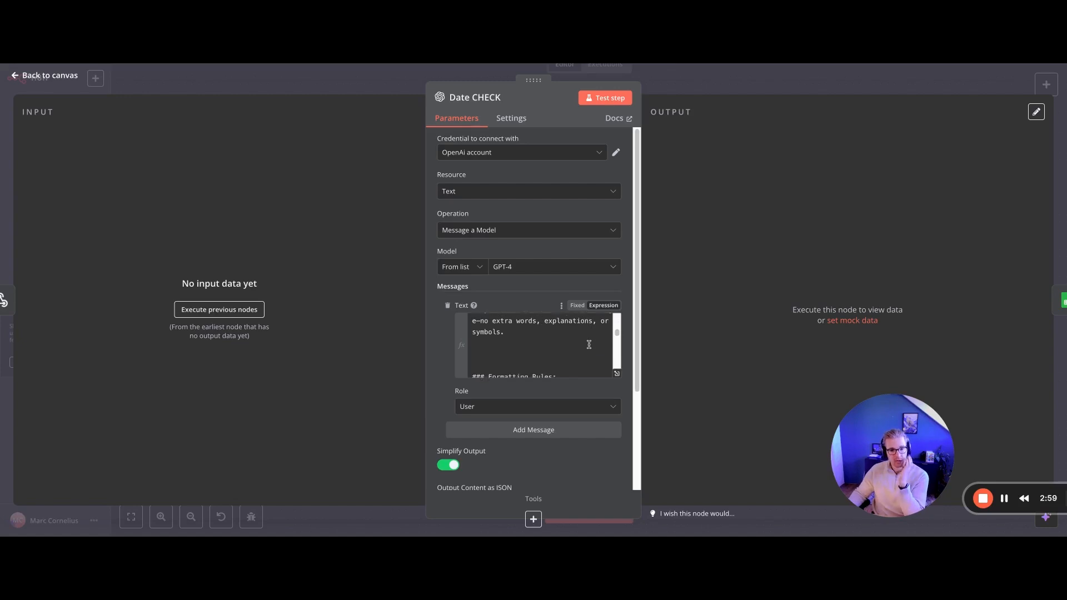
{"action": "scroll", "coordinate": [555, 346], "scroll_direction": "down", "scroll_amount": 4}
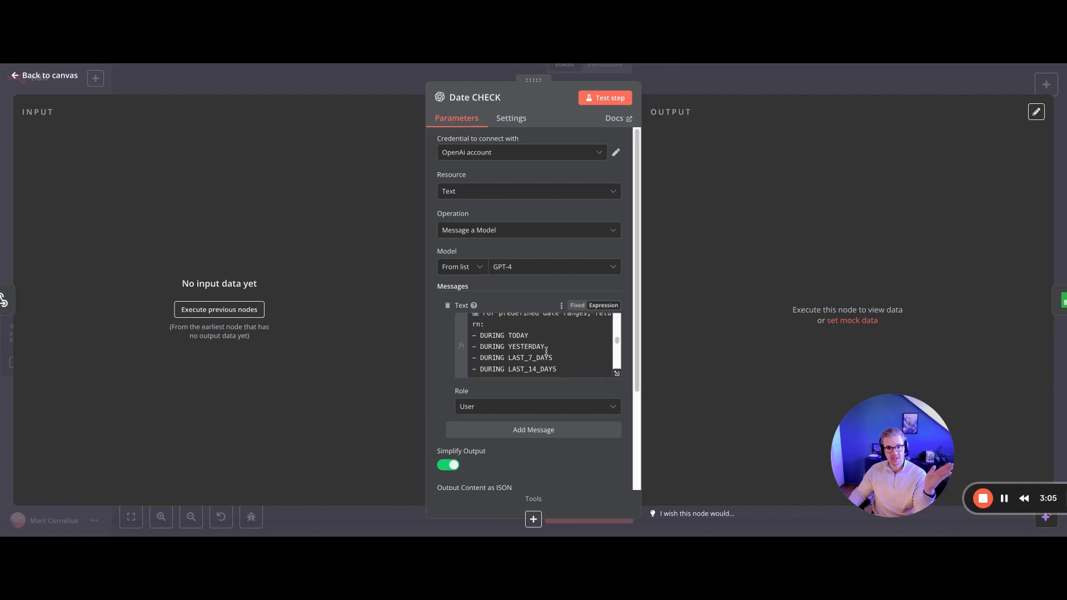
{"action": "scroll", "coordinate": [546, 351], "scroll_direction": "up", "scroll_amount": 2}
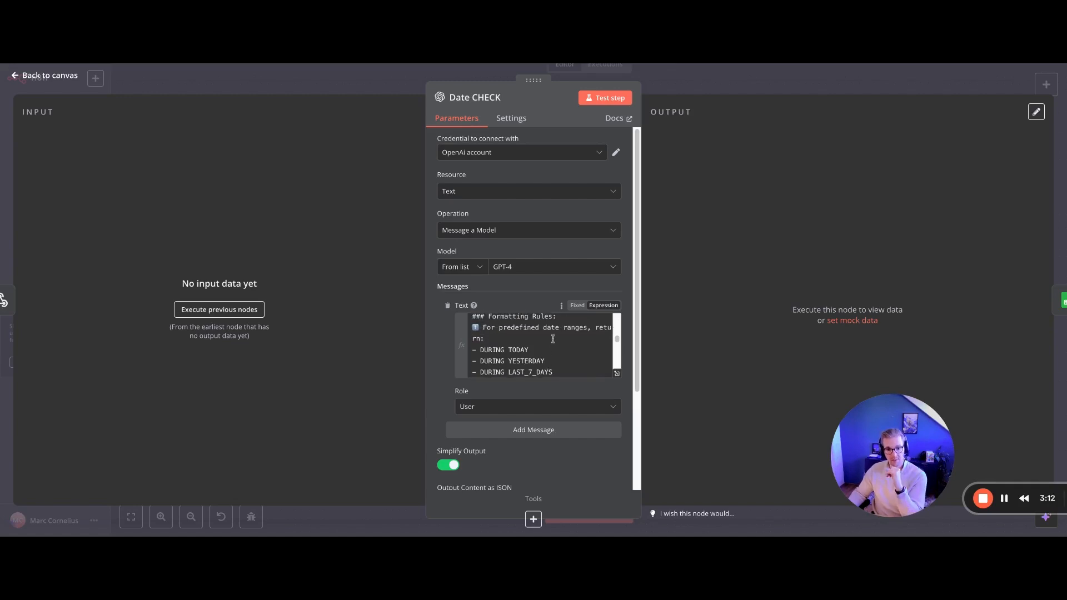
{"action": "scroll", "coordinate": [553, 338], "scroll_direction": "down", "scroll_amount": 10}
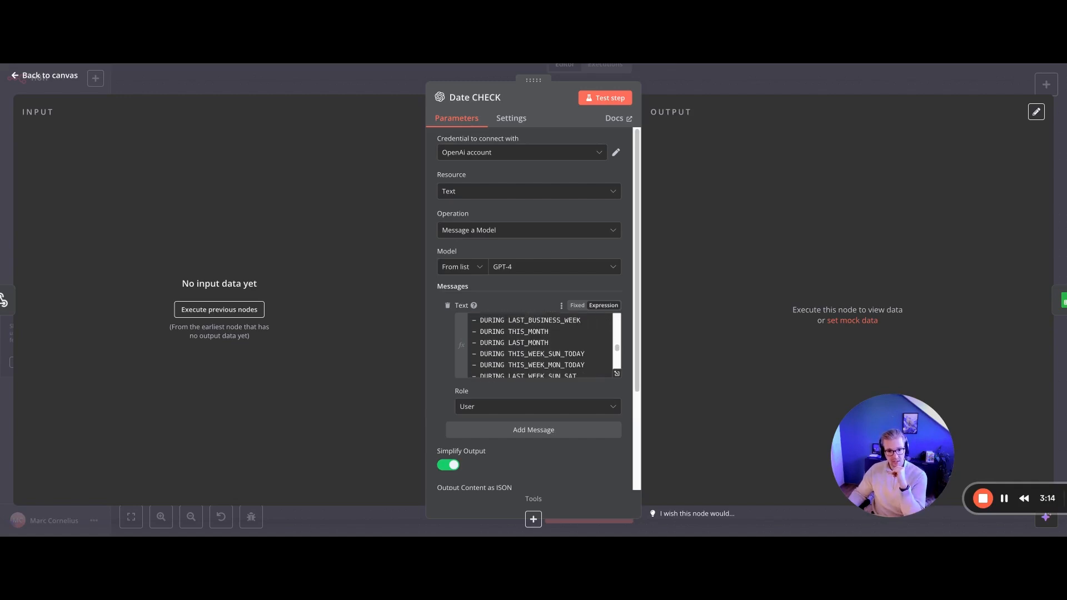
{"action": "scroll", "coordinate": [534, 344], "scroll_direction": "down", "scroll_amount": 5}
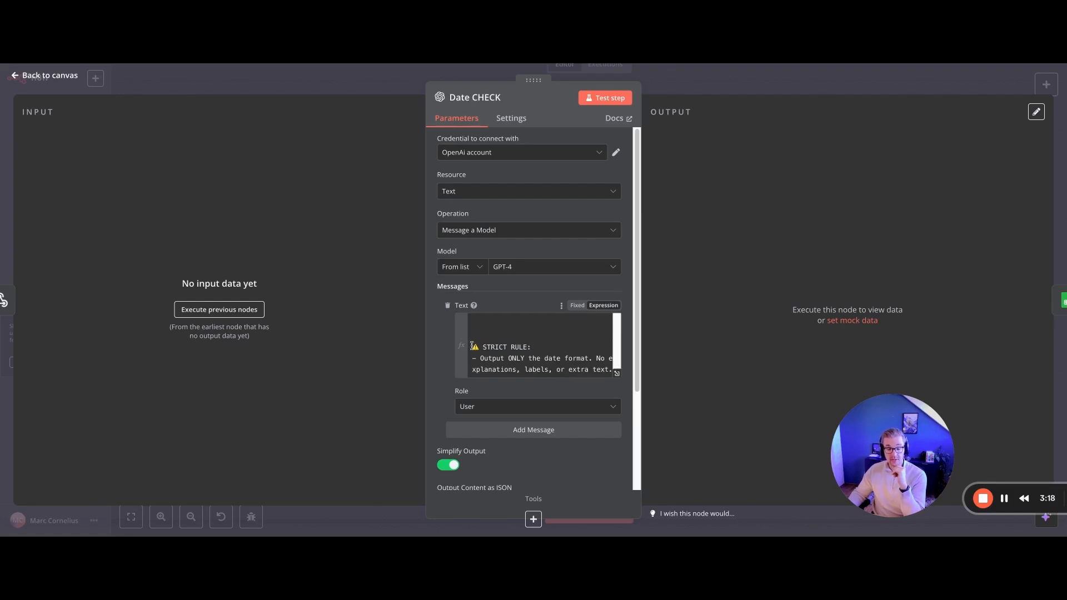
Highlight and read the strict output rule in the Date CHECK prompt, and return to the canvas
{"action": "left_click_drag", "start_coordinate": [472, 347], "coordinate": [558, 357]}
{"action": "left_click", "coordinate": [557, 357]}
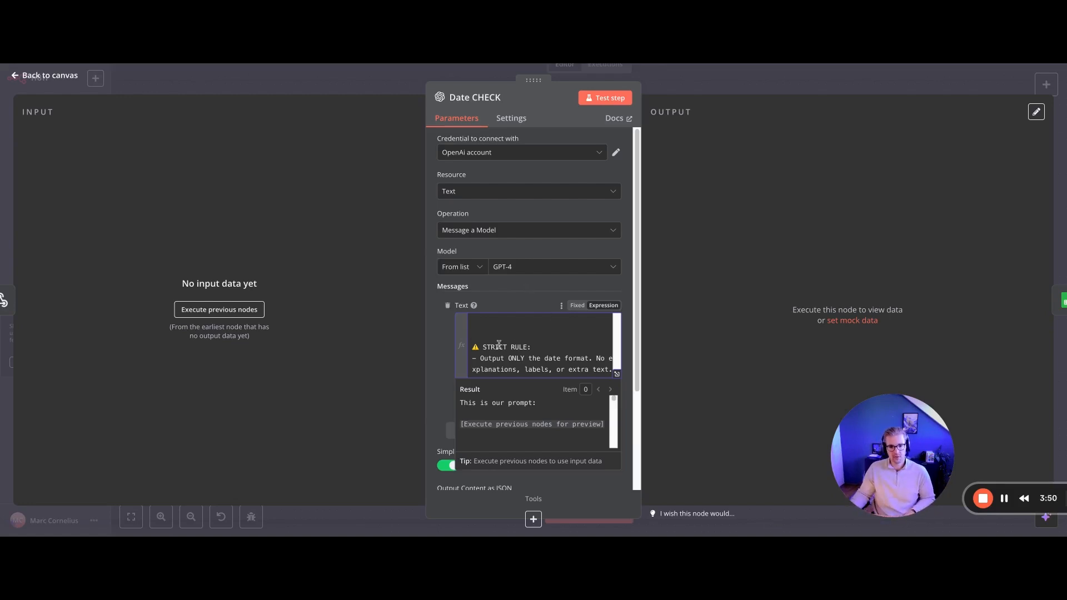
{"action": "left_click_drag", "start_coordinate": [480, 346], "coordinate": [573, 358]}
{"action": "left_click", "coordinate": [573, 357]}
{"action": "scroll", "coordinate": [586, 338], "scroll_direction": "down", "scroll_amount": 1}
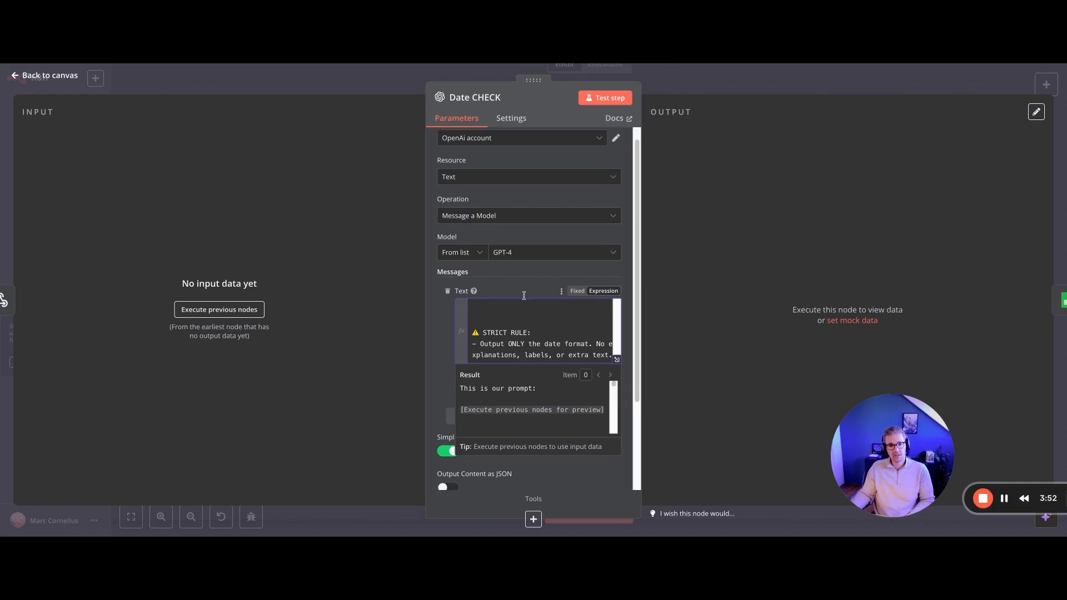
{"action": "left_click", "coordinate": [18, 81]}
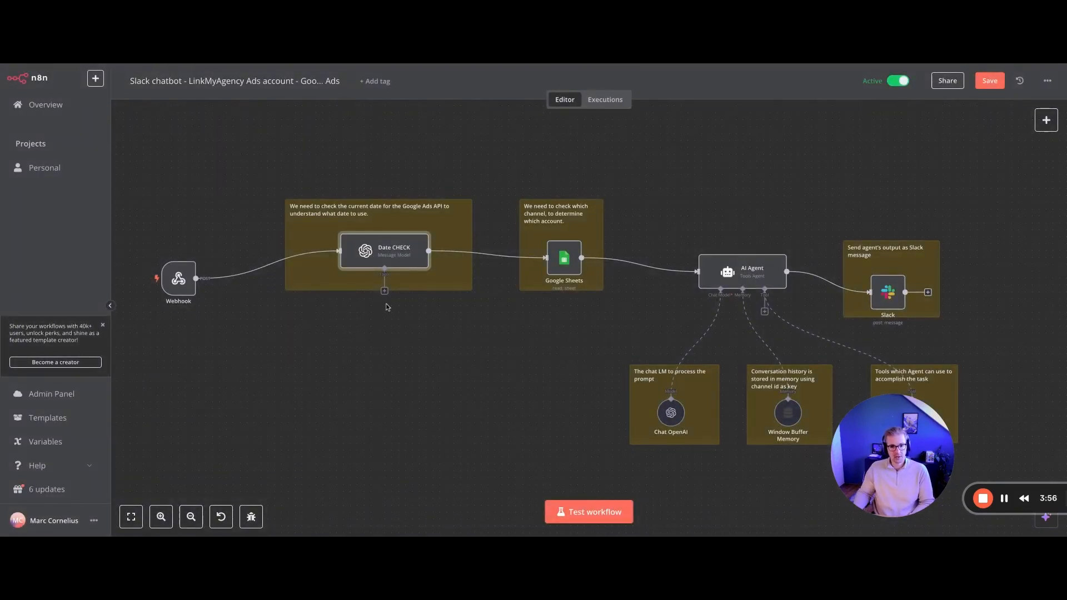
Inspect the Google Sheets node's document, Channel ID filter and output options, and return to the canvas
{"action": "scroll", "coordinate": [388, 303], "scroll_direction": "right", "scroll_amount": 2}
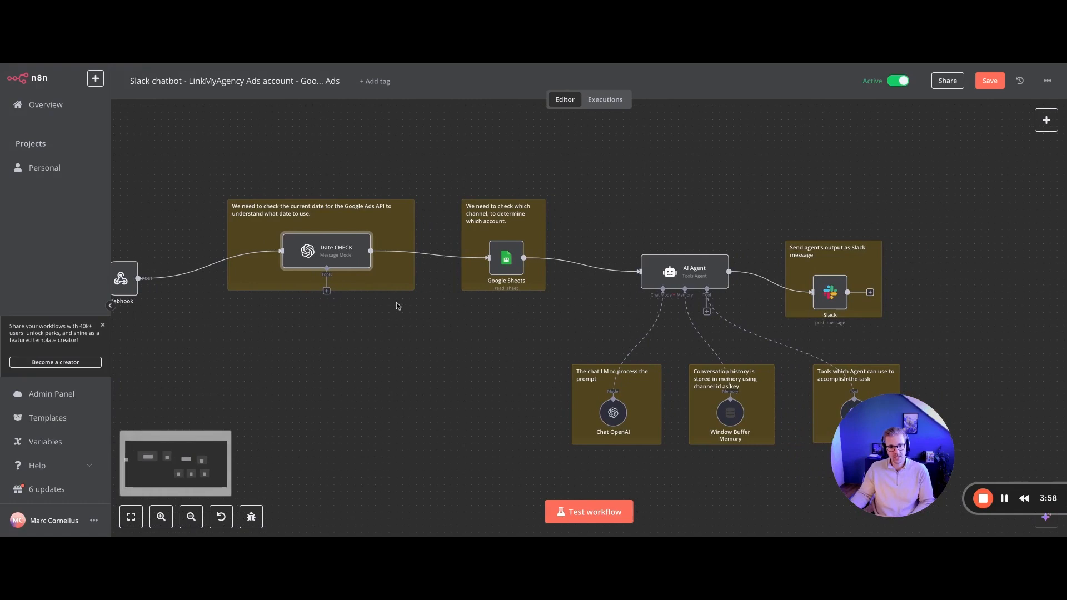
{"action": "scroll", "coordinate": [493, 294], "scroll_direction": "right", "scroll_amount": 1}
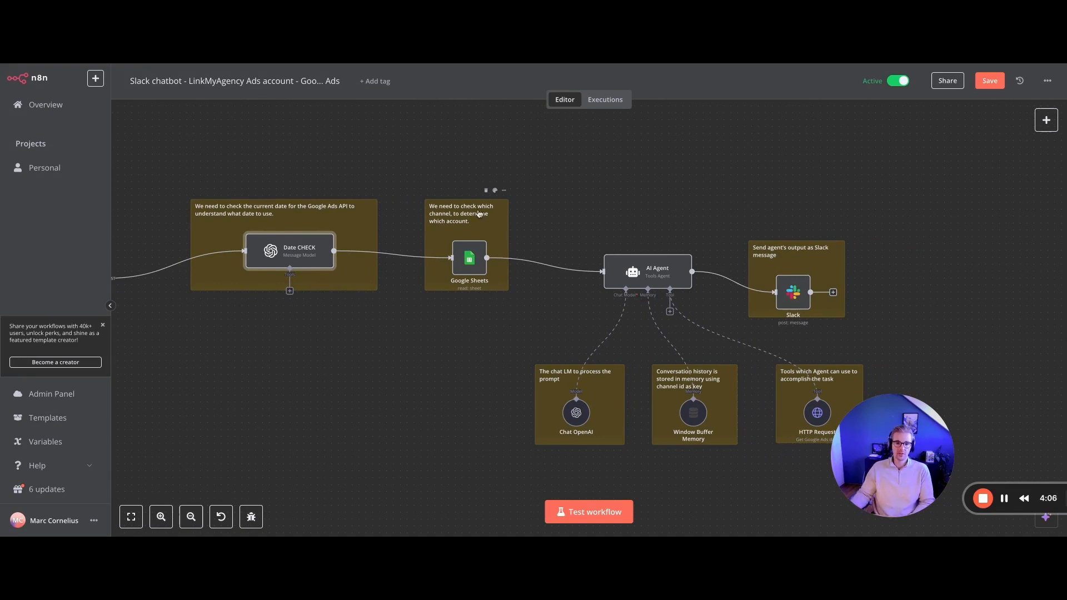
{"action": "double_click", "coordinate": [470, 257]}
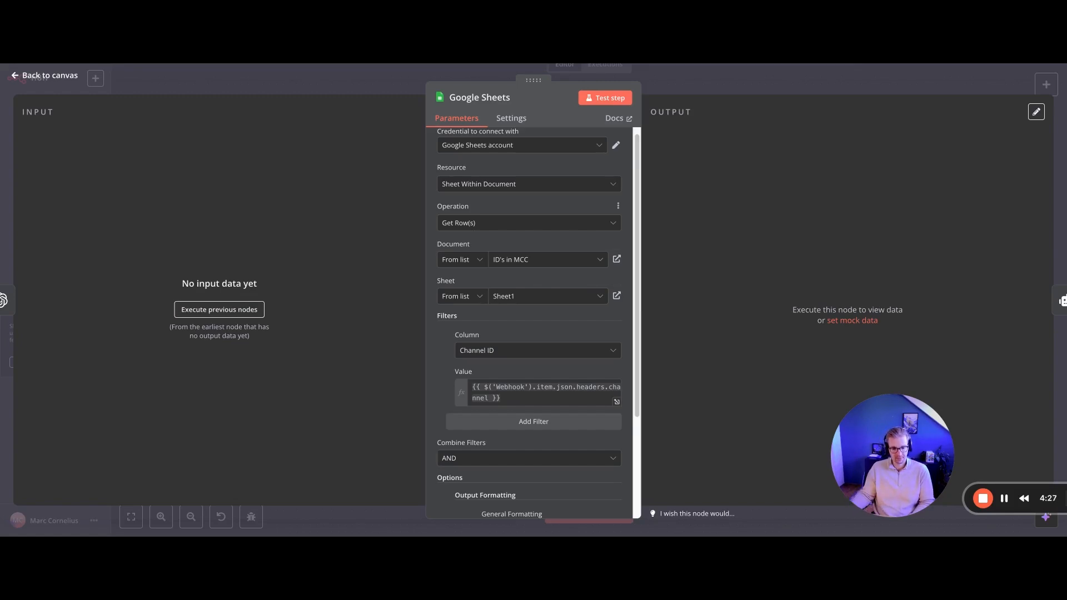
{"action": "scroll", "coordinate": [508, 357], "scroll_direction": "down", "scroll_amount": 2}
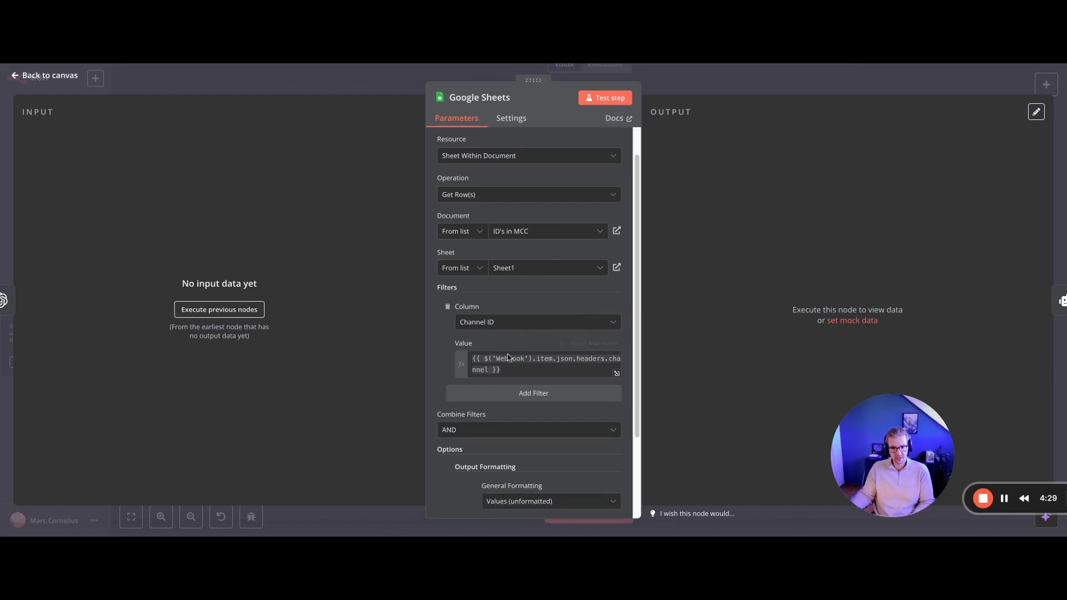
{"action": "scroll", "coordinate": [508, 357], "scroll_direction": "down", "scroll_amount": 5}
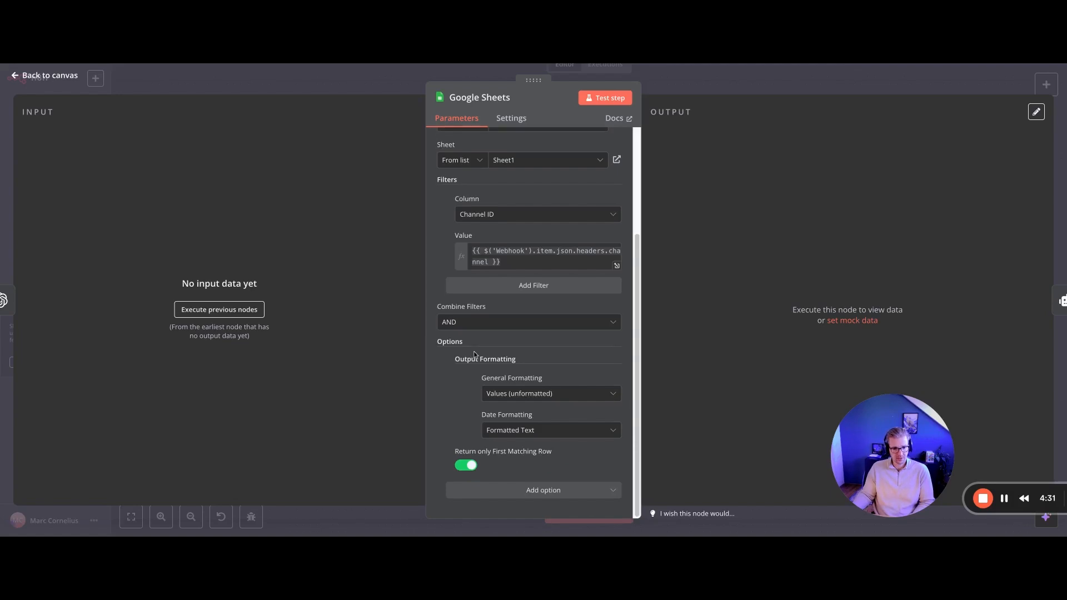
{"action": "scroll", "coordinate": [475, 349], "scroll_direction": "up", "scroll_amount": 6}
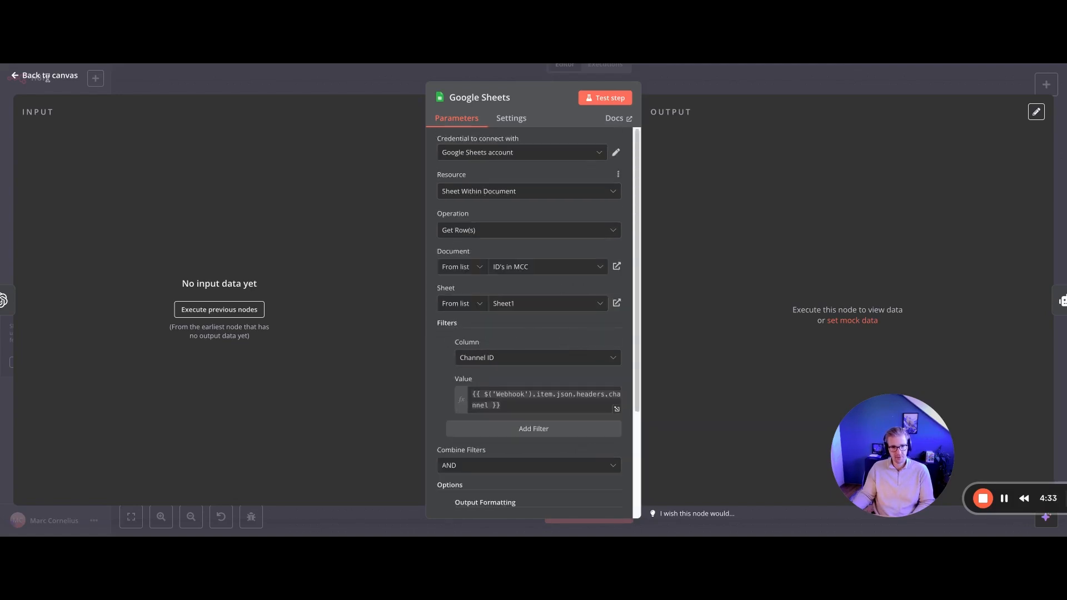
{"action": "left_click", "coordinate": [15, 76]}
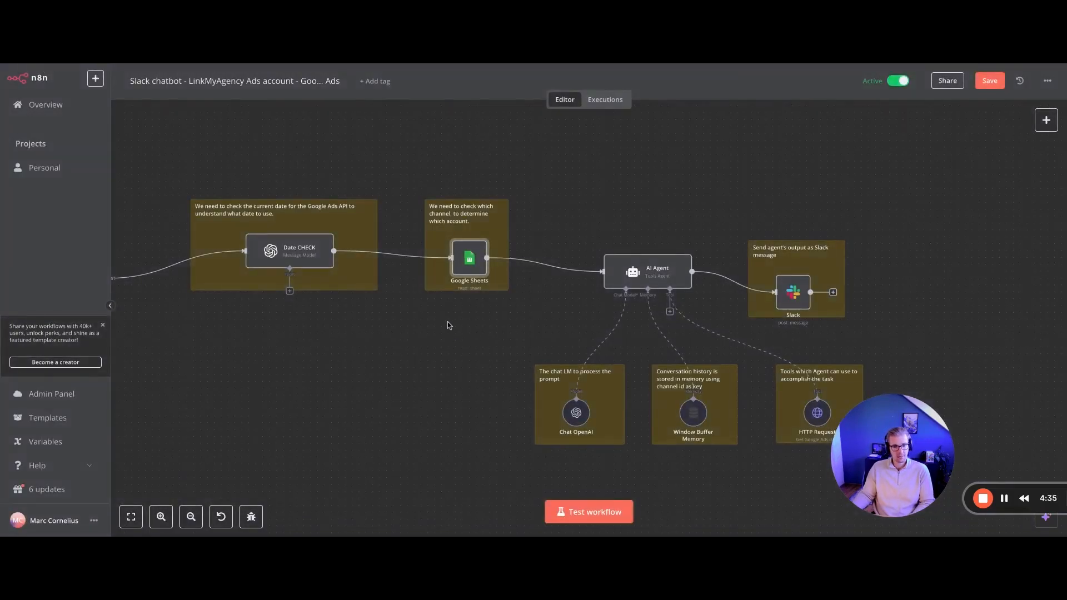
Open the AI Agent node and examine the prompt's role description and the Webhook message expression
{"action": "scroll", "coordinate": [449, 326], "scroll_direction": "right", "scroll_amount": 2}
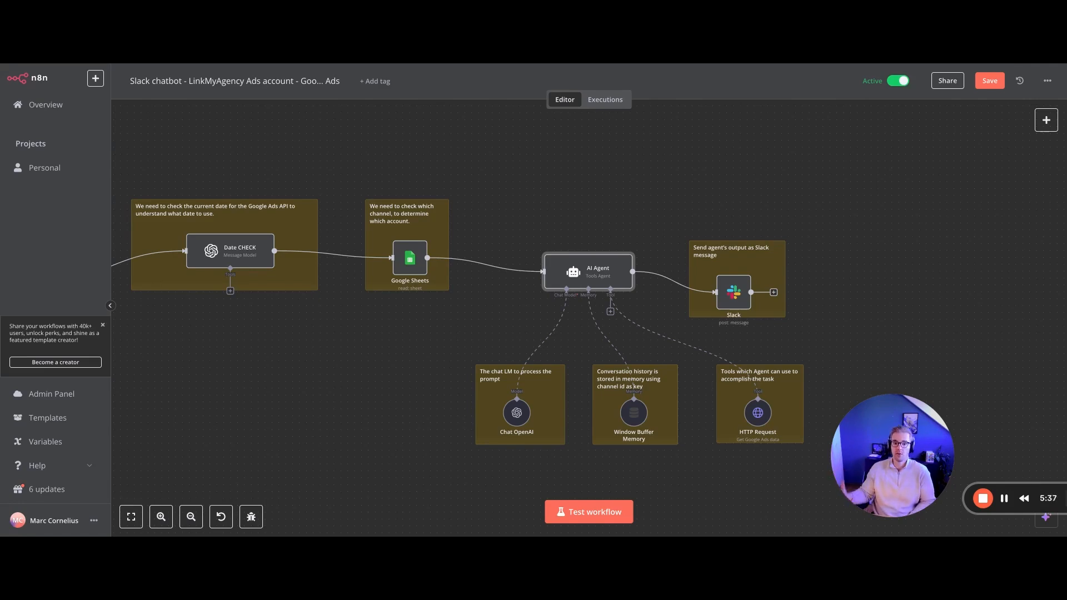
{"action": "double_click", "coordinate": [591, 276]}
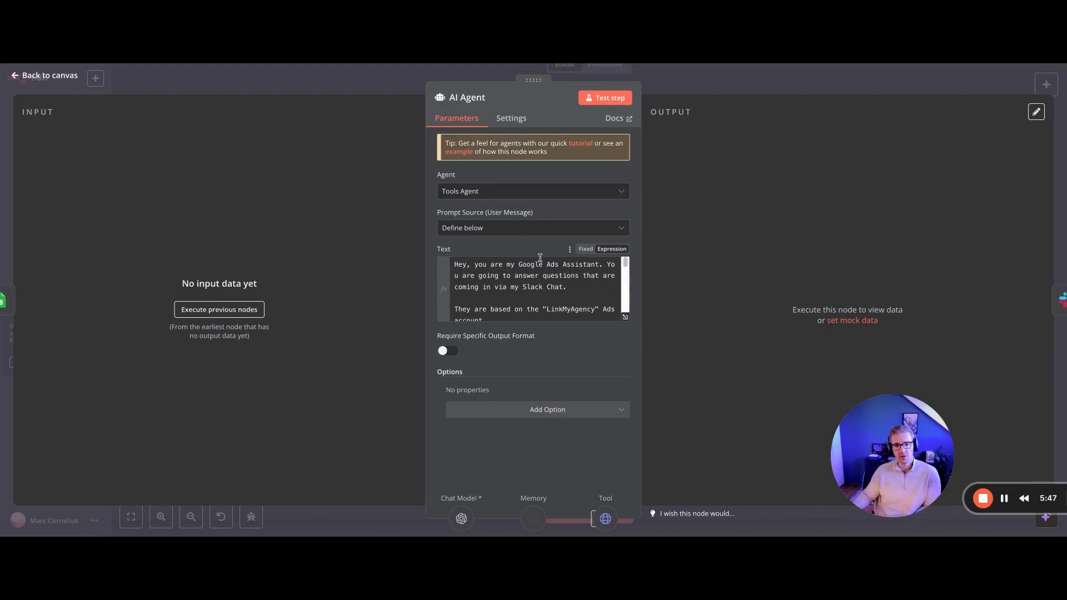
{"action": "scroll", "coordinate": [530, 285], "scroll_direction": "down", "scroll_amount": 1}
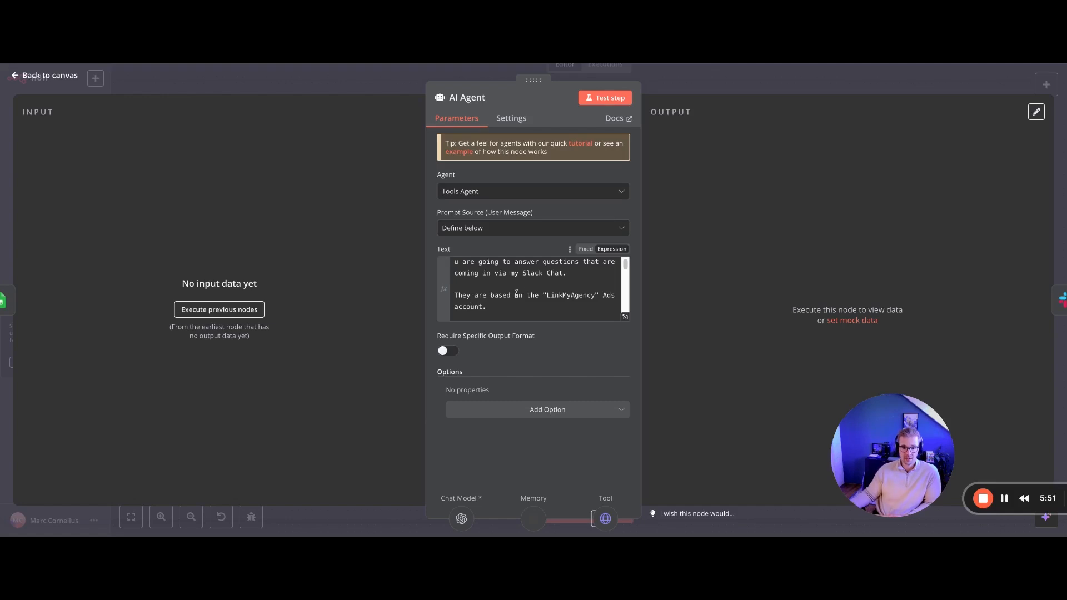
{"action": "scroll", "coordinate": [567, 298], "scroll_direction": "down", "scroll_amount": 1}
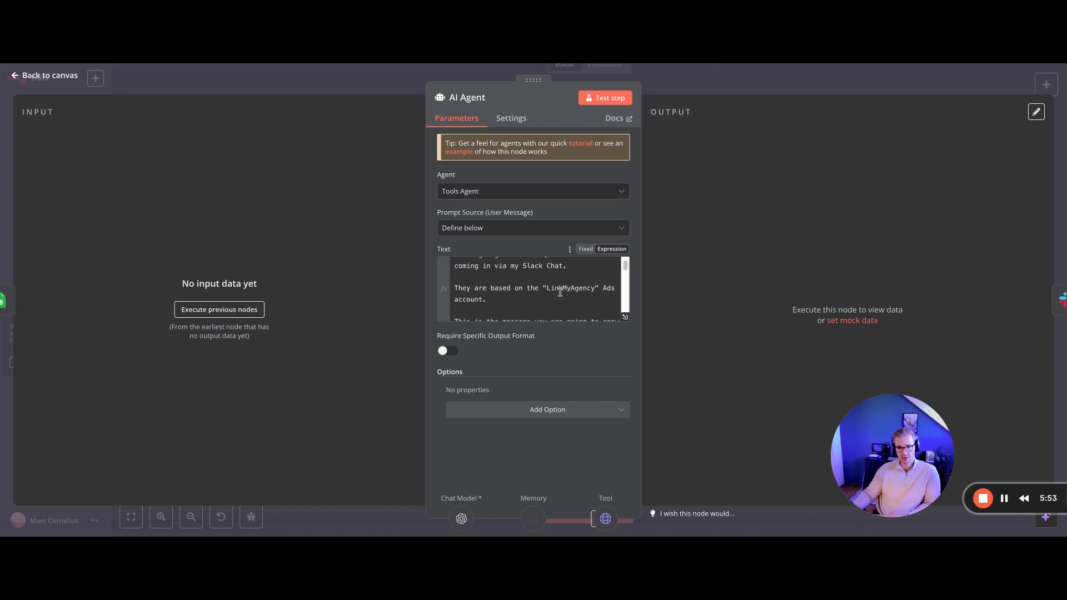
{"action": "scroll", "coordinate": [553, 289], "scroll_direction": "down", "scroll_amount": 1}
{"action": "scroll", "coordinate": [480, 295], "scroll_direction": "down", "scroll_amount": 3}
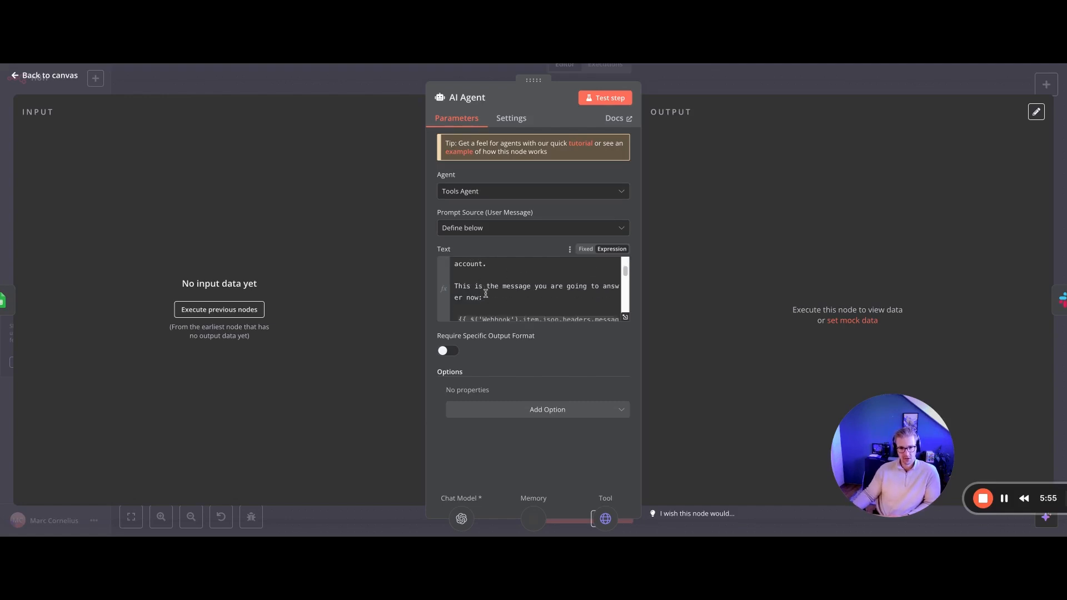
{"action": "left_click", "coordinate": [513, 290]}
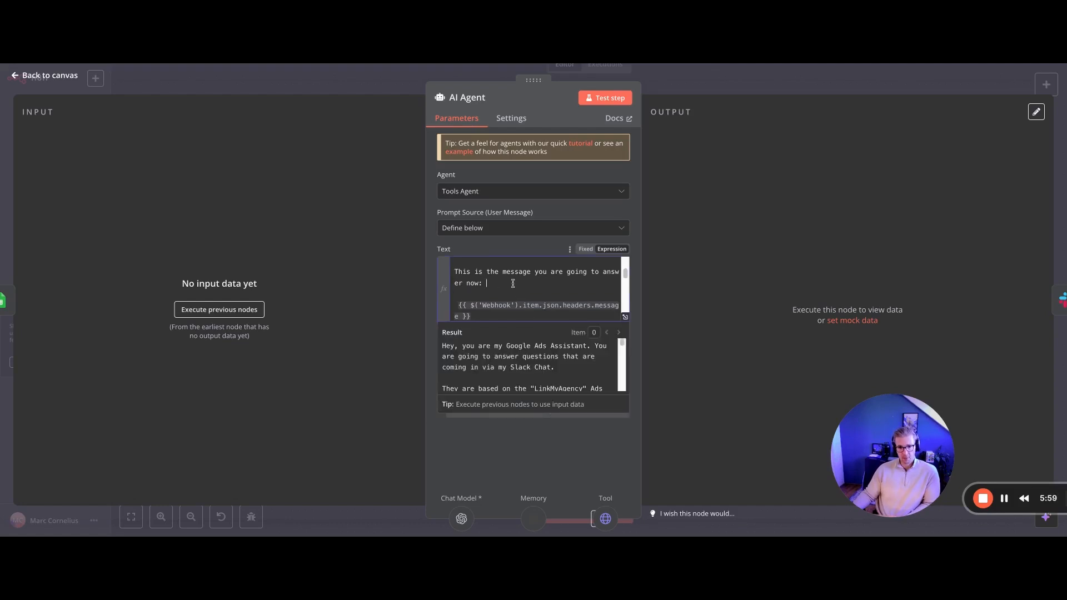
Examine the AI Agent prompt's tone rules on staying polite, using emojis and starting with something positive
{"action": "scroll", "coordinate": [512, 286], "scroll_direction": "down", "scroll_amount": 5}
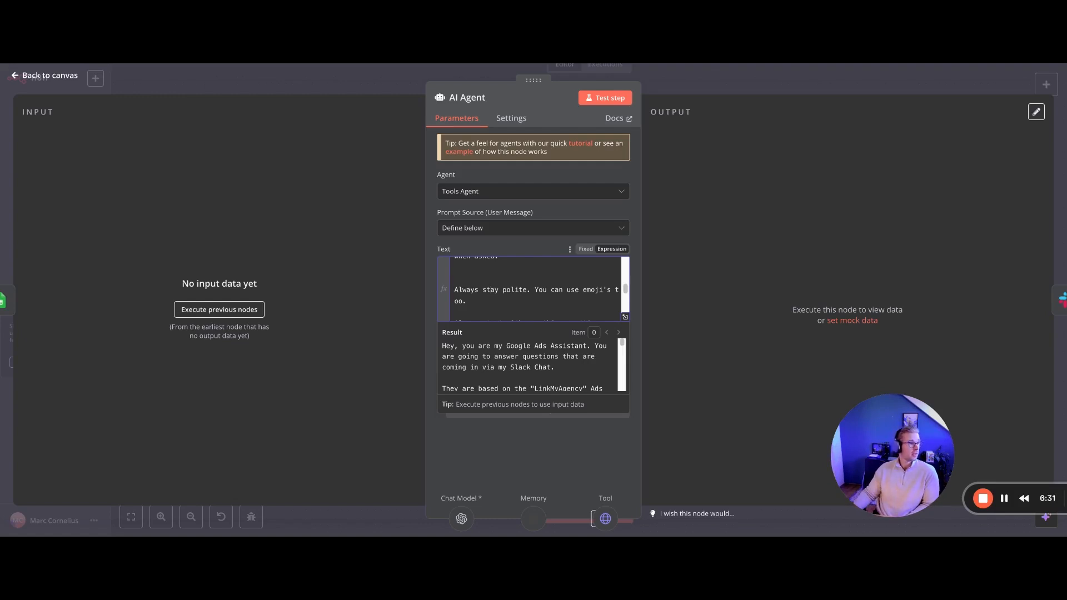
{"action": "scroll", "coordinate": [533, 289], "scroll_direction": "down", "scroll_amount": 3}
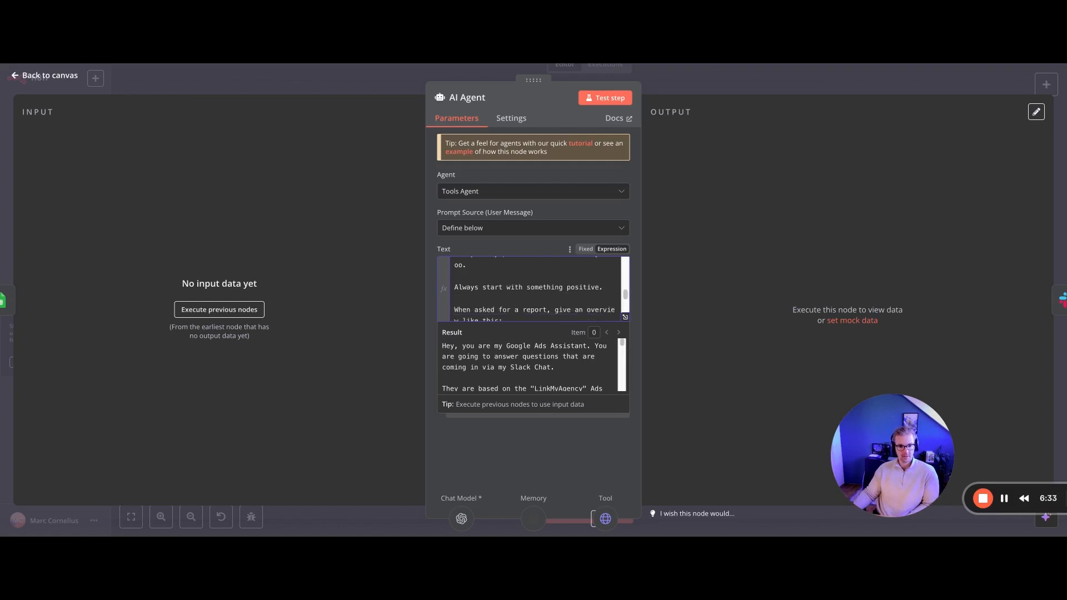
{"action": "scroll", "coordinate": [533, 289], "scroll_direction": "down", "scroll_amount": 1}
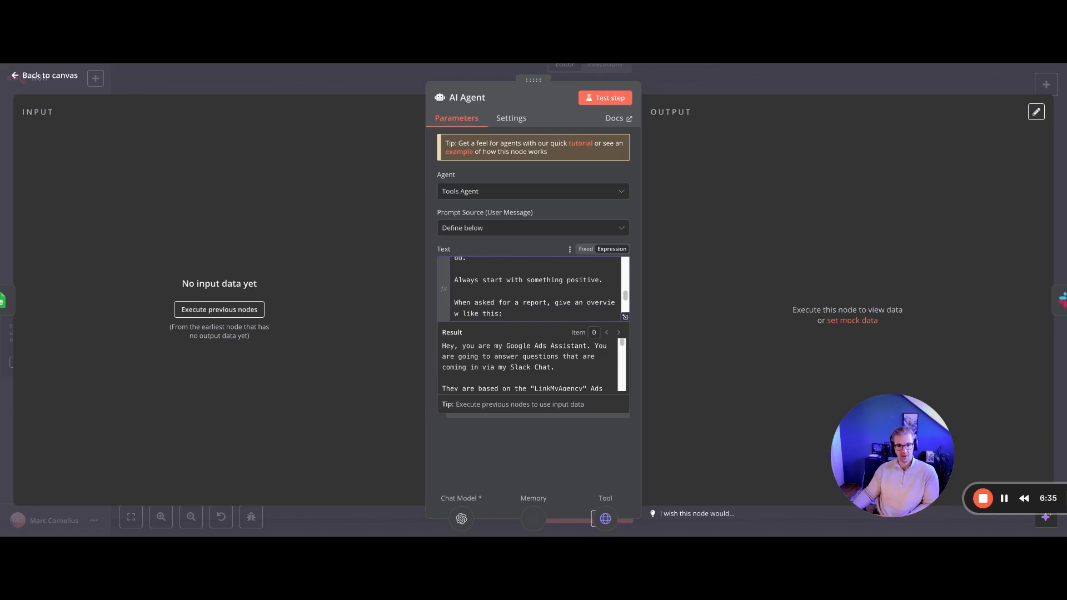
{"action": "scroll", "coordinate": [495, 288], "scroll_direction": "down", "scroll_amount": 1}
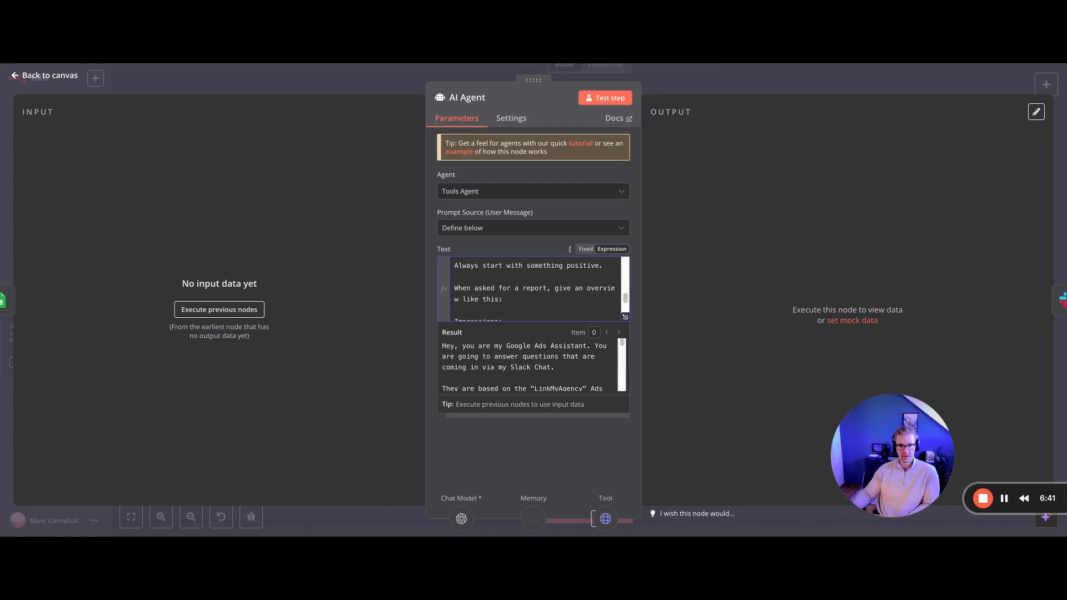
Examine the report overview format in the AI Agent prompt, from Impressions and Clicks to Conversions and Budget
{"action": "scroll", "coordinate": [533, 288], "scroll_direction": "down", "scroll_amount": 2}
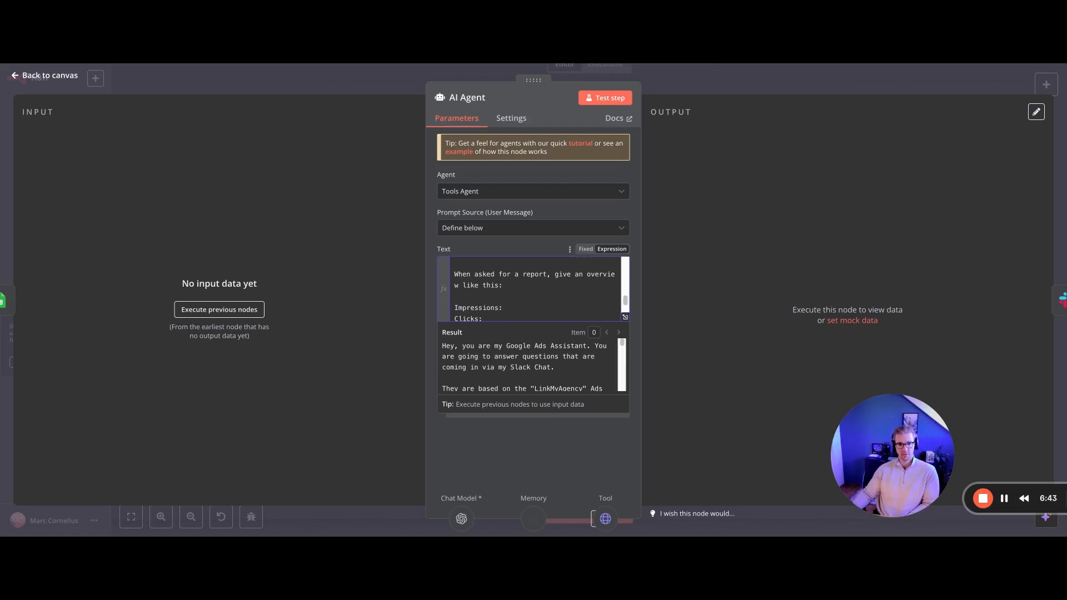
{"action": "scroll", "coordinate": [534, 288], "scroll_direction": "down", "scroll_amount": 1}
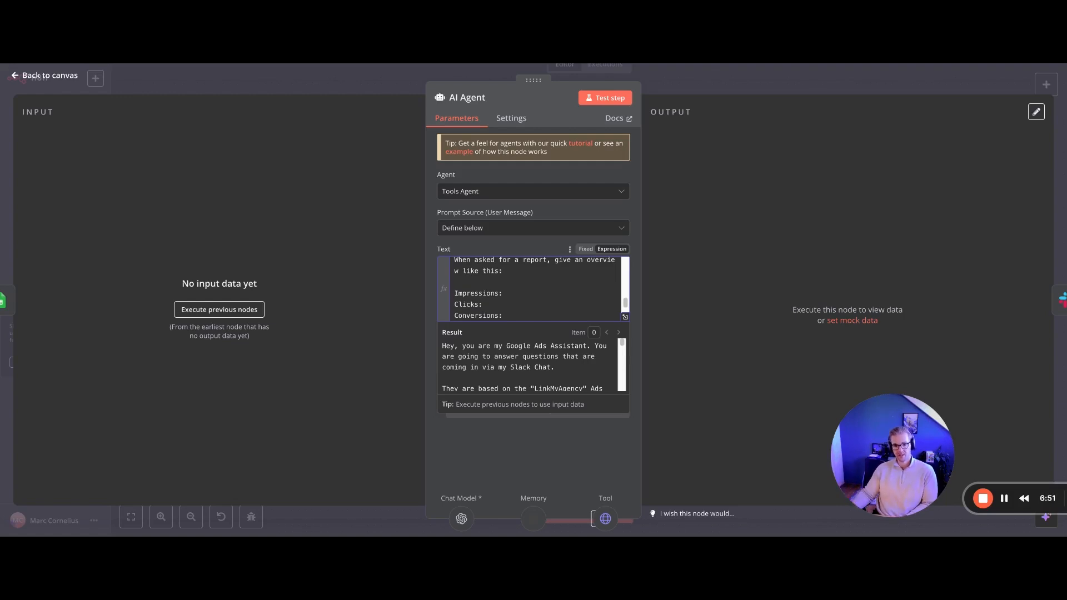
{"action": "scroll", "coordinate": [534, 288], "scroll_direction": "down", "scroll_amount": 1}
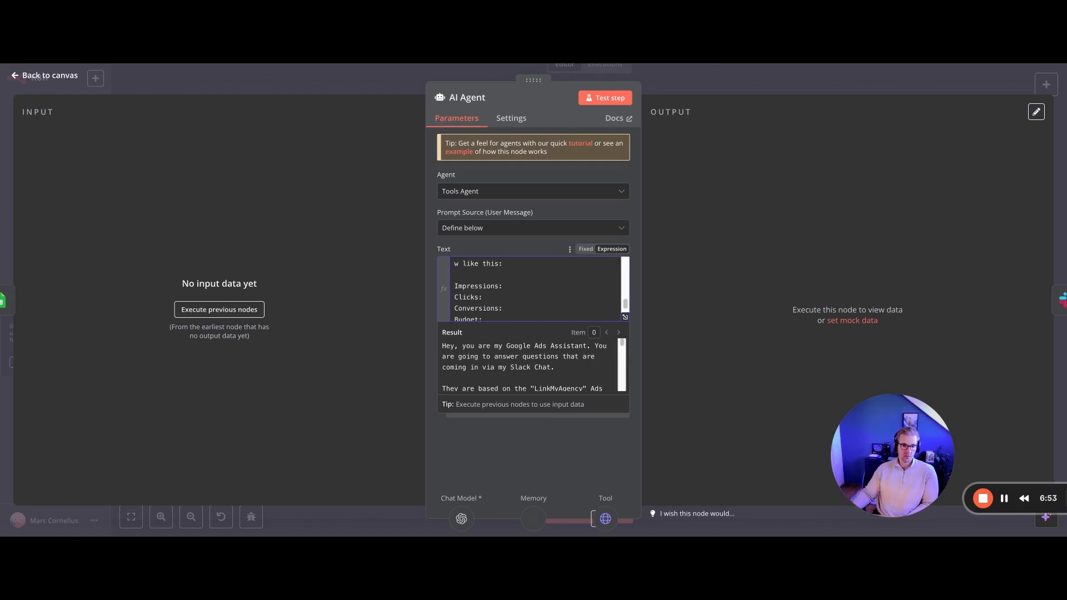
{"action": "scroll", "coordinate": [533, 288], "scroll_direction": "down", "scroll_amount": 1}
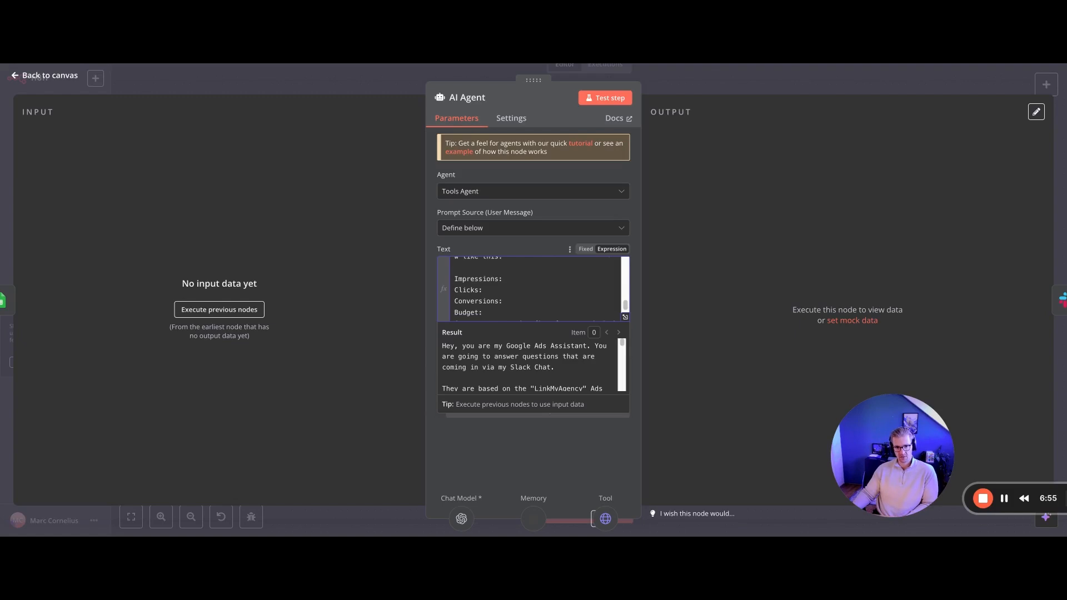
{"action": "left_click", "coordinate": [469, 282]}
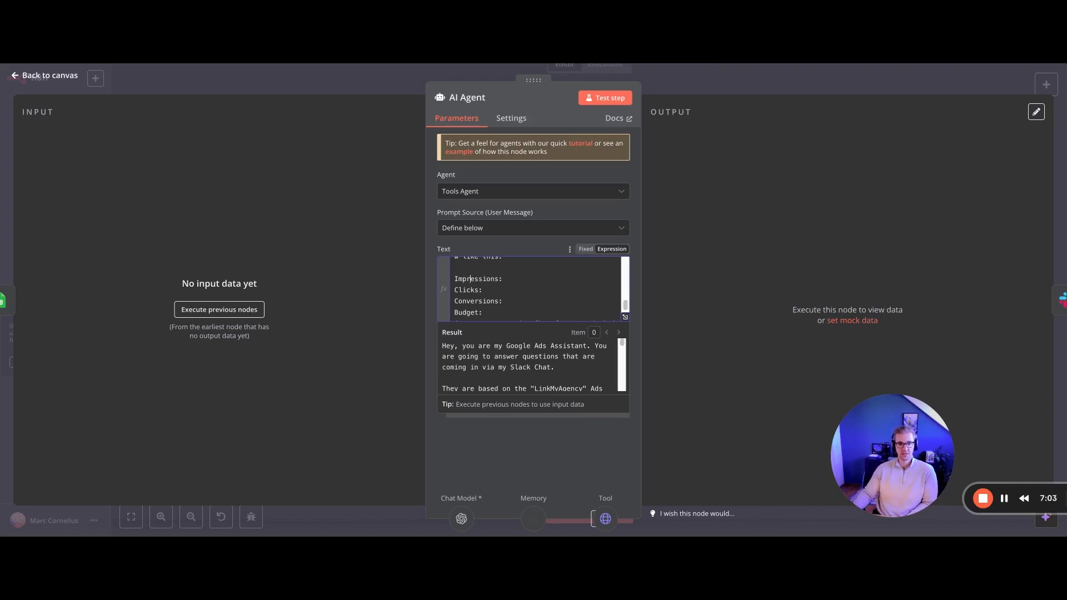
{"action": "scroll", "coordinate": [533, 289], "scroll_direction": "down", "scroll_amount": 1}
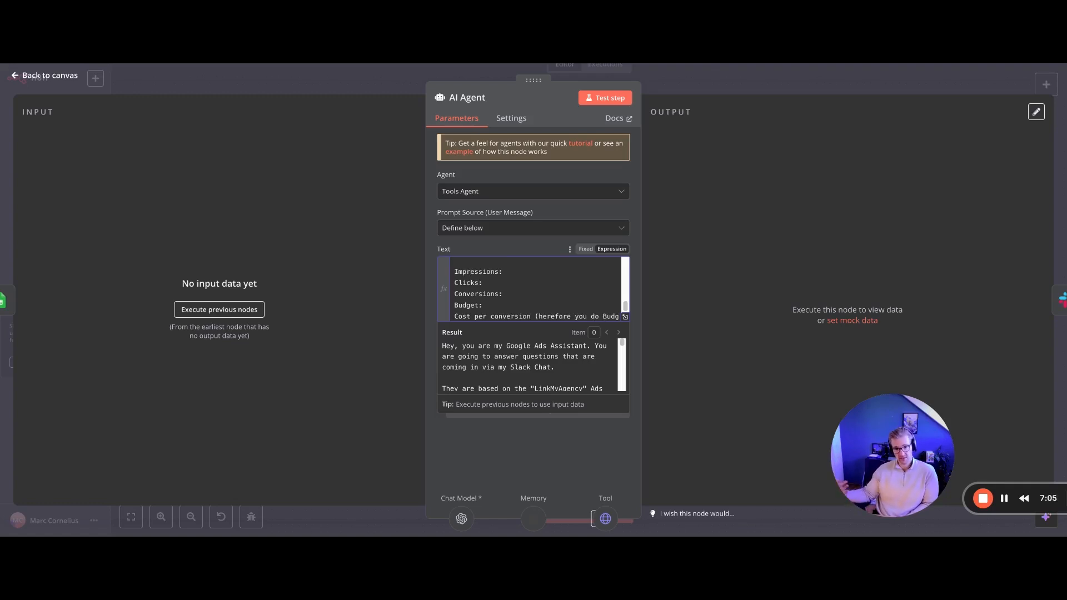
Read the prompt's cost-per-conversion and written analysis instructions, and return to the canvas
{"action": "scroll", "coordinate": [533, 289], "scroll_direction": "down", "scroll_amount": 5}
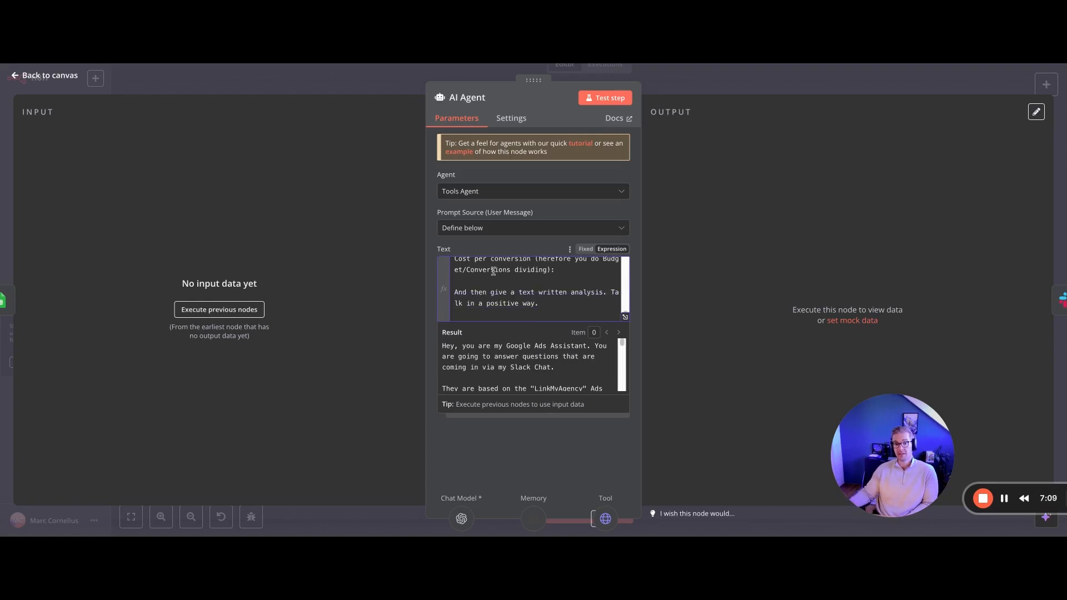
{"action": "scroll", "coordinate": [516, 274], "scroll_direction": "down", "scroll_amount": 1}
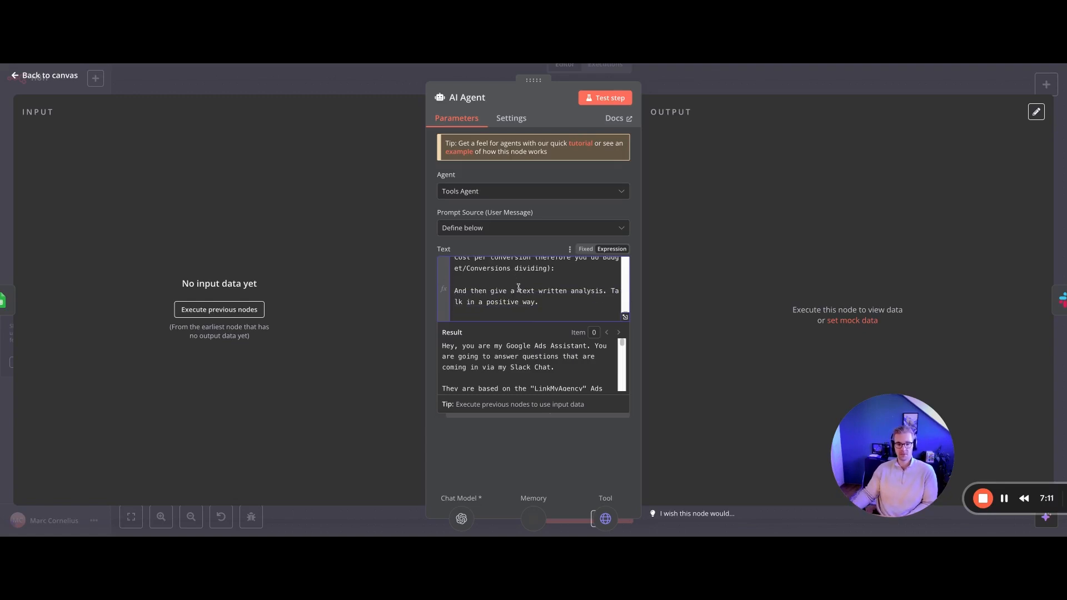
{"action": "scroll", "coordinate": [523, 356], "scroll_direction": "down", "scroll_amount": 2}
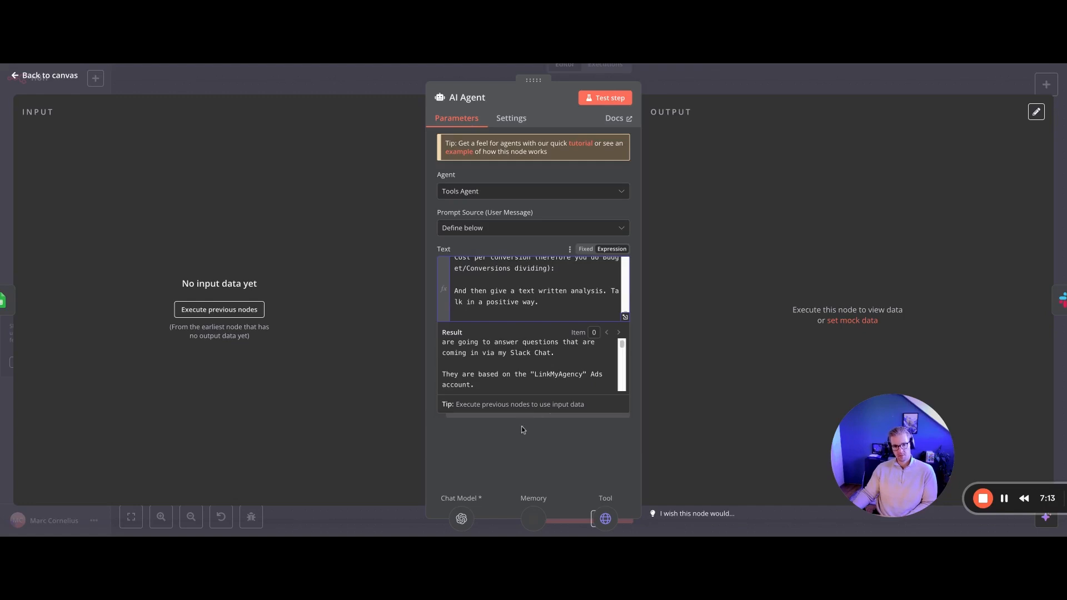
{"action": "left_click", "coordinate": [522, 456]}
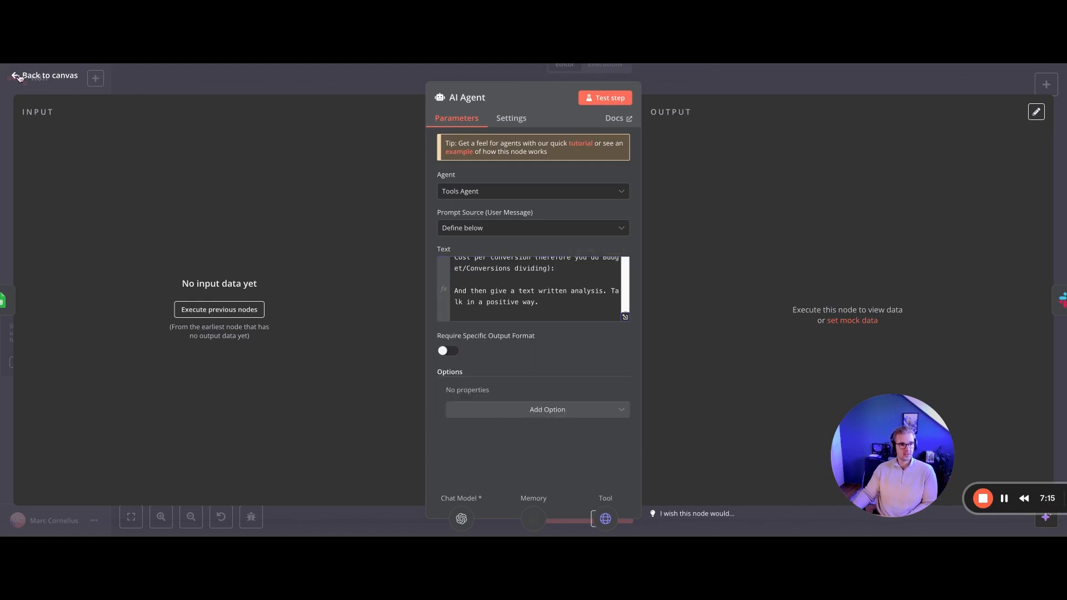
{"action": "left_click", "coordinate": [44, 75]}
Inspect the Chat OpenAI node's credential, model and sampling temperature, and return to the canvas
{"action": "left_click_drag", "start_coordinate": [452, 339], "coordinate": [383, 329]}
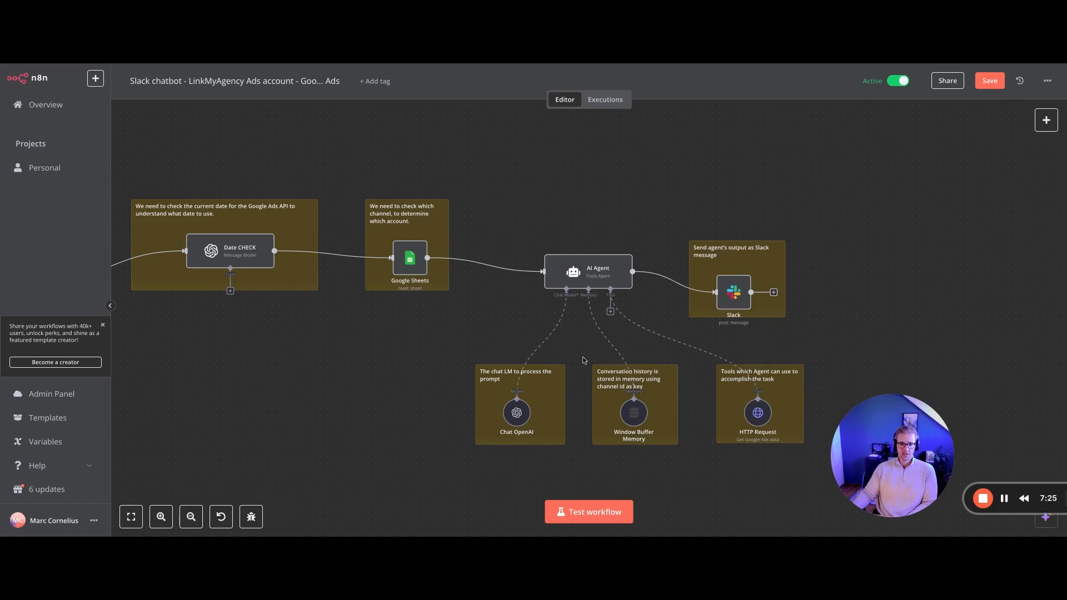
{"action": "double_click", "coordinate": [517, 412]}
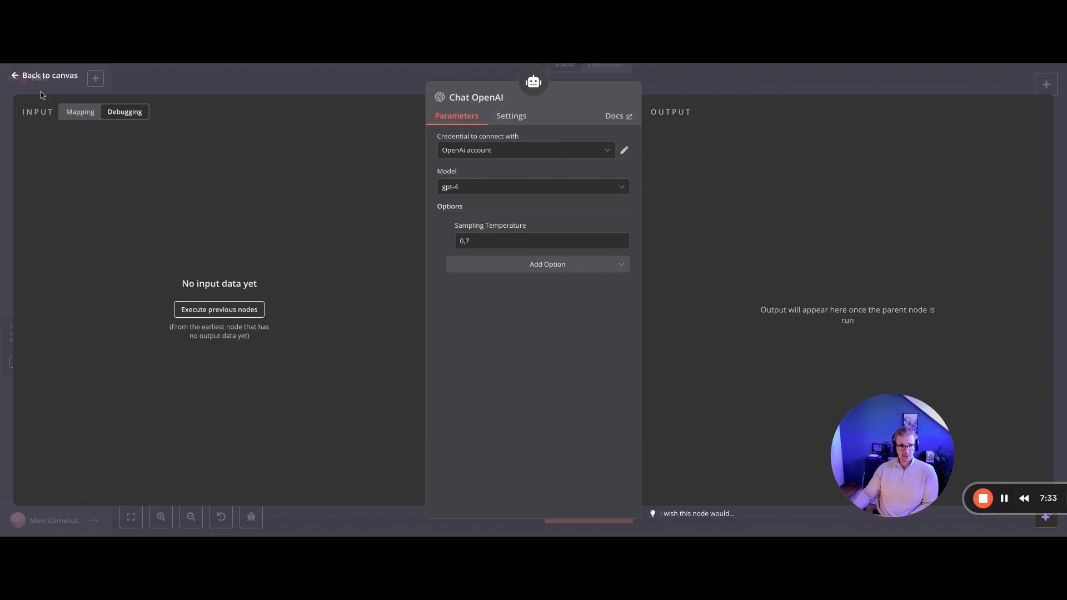
{"action": "left_click", "coordinate": [16, 77]}
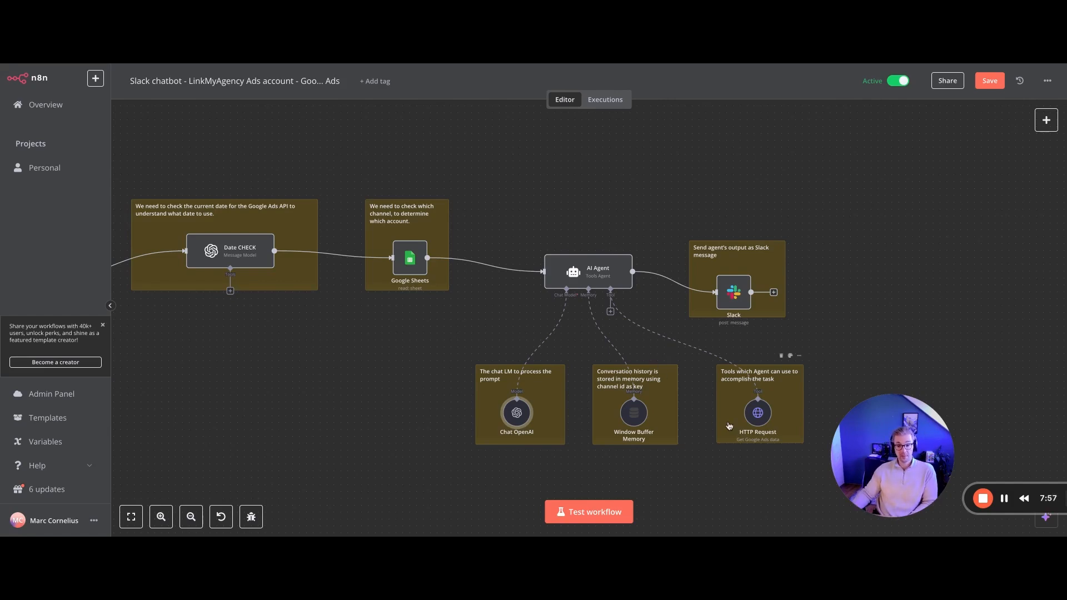
Open the HTTP Request tool node and examine its description, method and URL settings
{"action": "scroll", "coordinate": [729, 427], "scroll_direction": "right", "scroll_amount": 1}
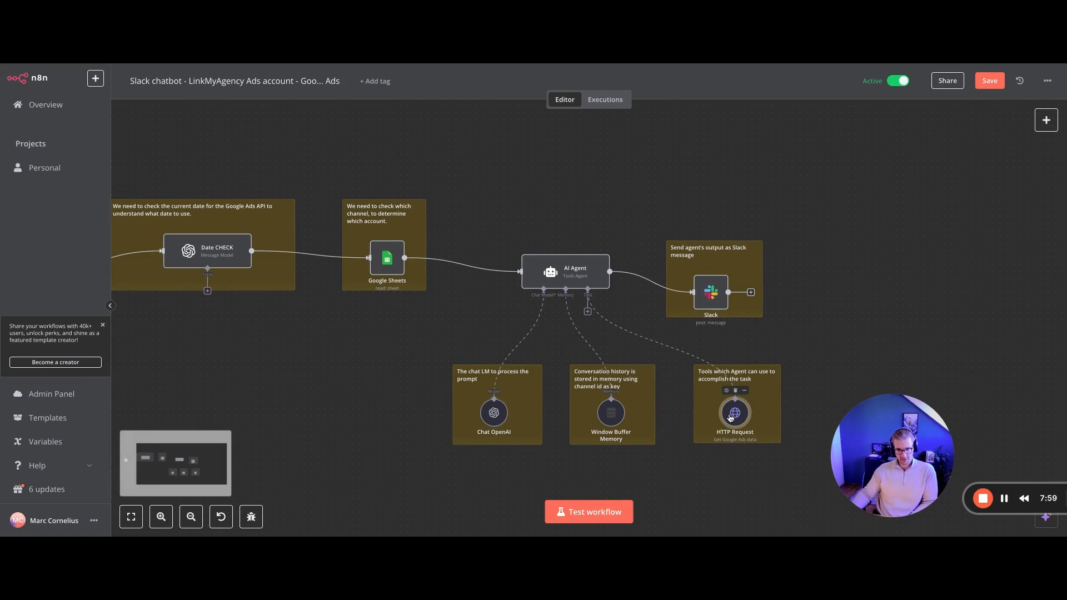
{"action": "double_click", "coordinate": [734, 414]}
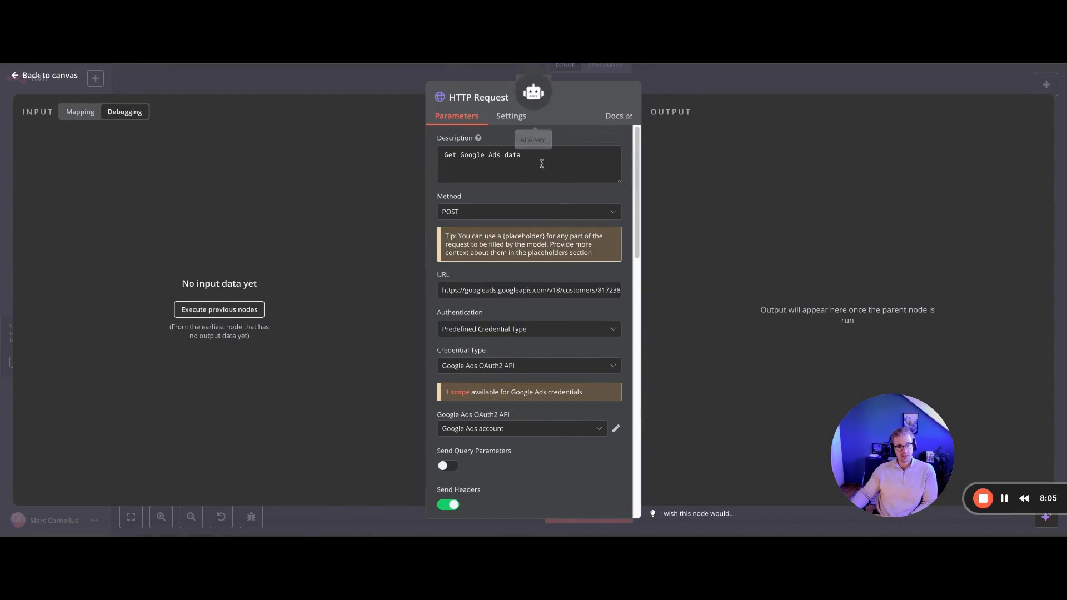
{"action": "scroll", "coordinate": [500, 159], "scroll_direction": "down", "scroll_amount": 1}
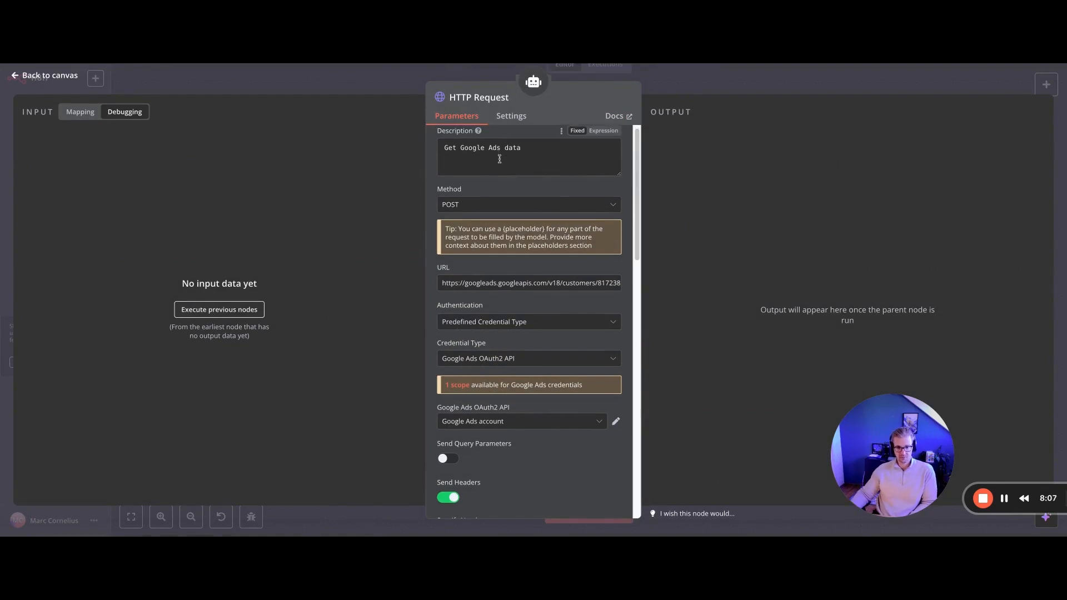
{"action": "scroll", "coordinate": [500, 159], "scroll_direction": "down", "scroll_amount": 3}
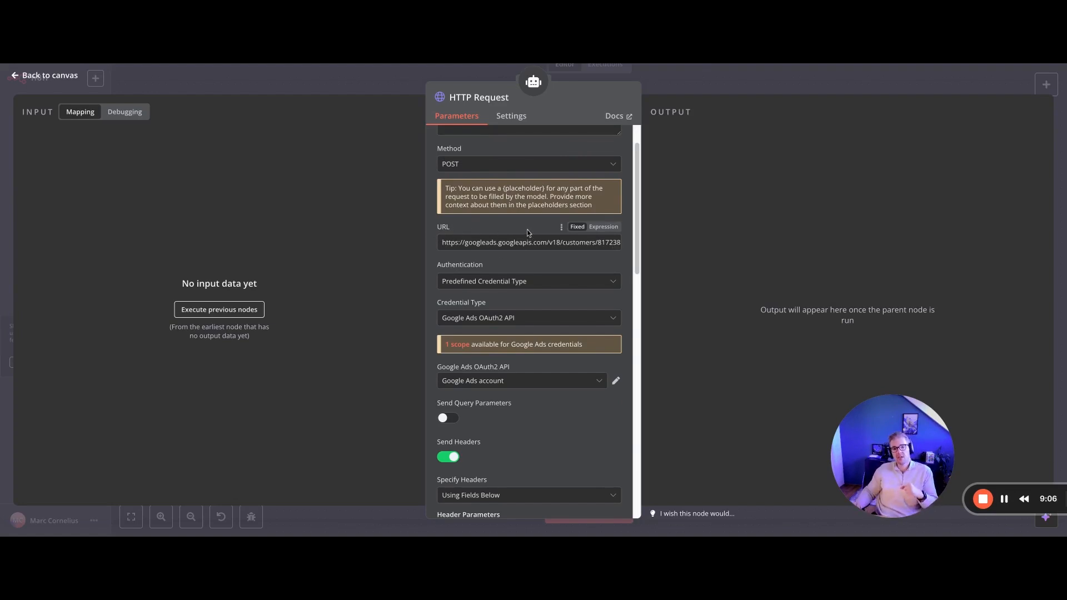
Highlight the customer ID within the HTTP Request node's Google Ads API URL
{"action": "left_click_drag", "start_coordinate": [537, 242], "coordinate": [618, 243]}
{"action": "left_click", "coordinate": [575, 242]}
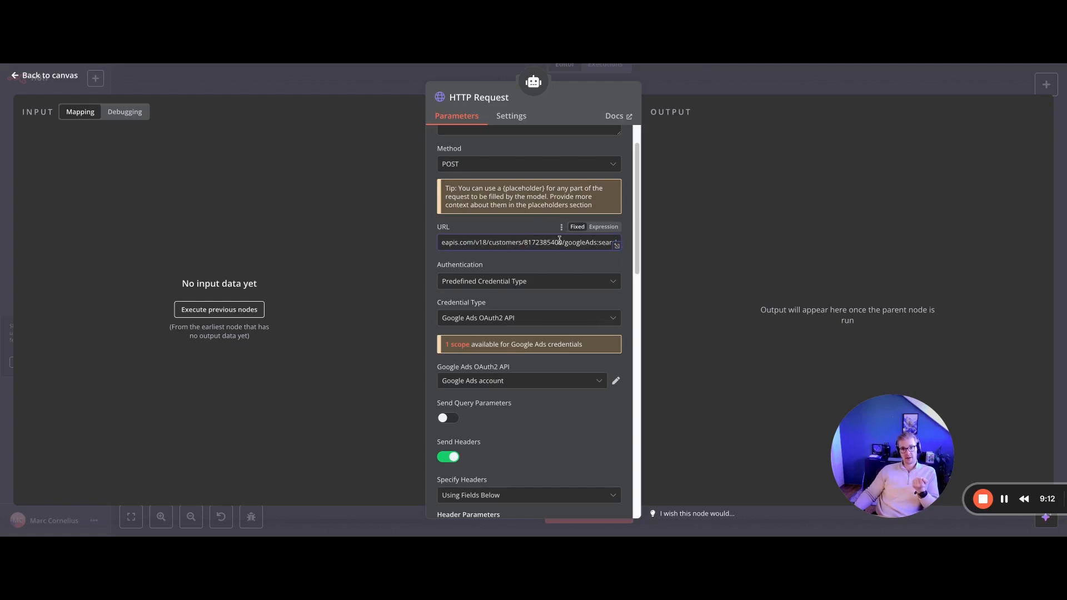
{"action": "left_click_drag", "start_coordinate": [563, 243], "coordinate": [524, 242]}
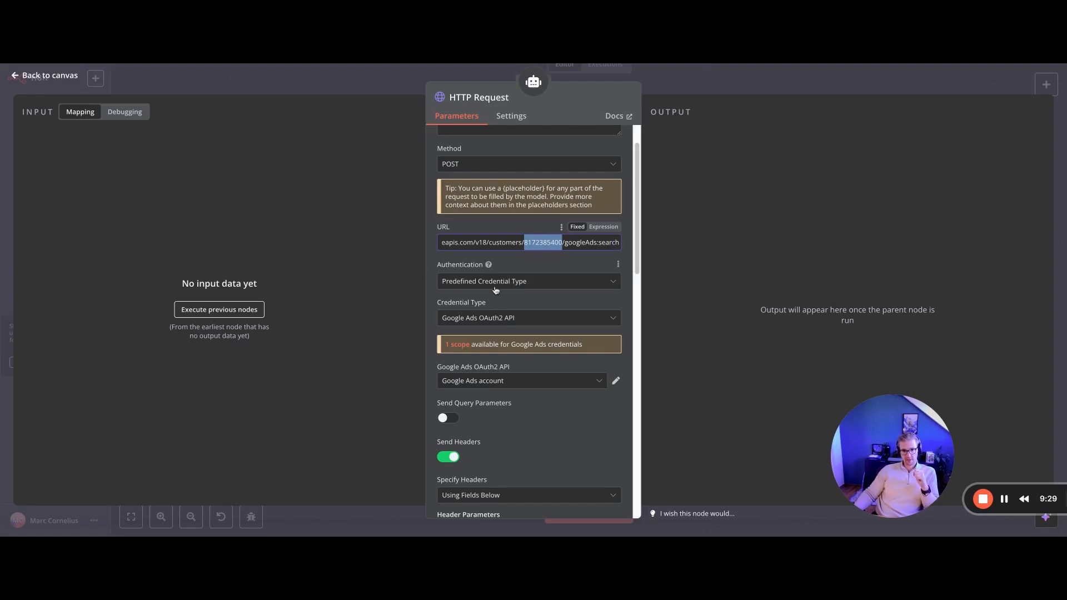
Examine the HTTP Request node's authentication, Google Ads OAuth2 credential and developer-token header settings
{"action": "scroll", "coordinate": [494, 289], "scroll_direction": "down", "scroll_amount": 2}
{"action": "scroll", "coordinate": [528, 299], "scroll_direction": "down", "scroll_amount": 2}
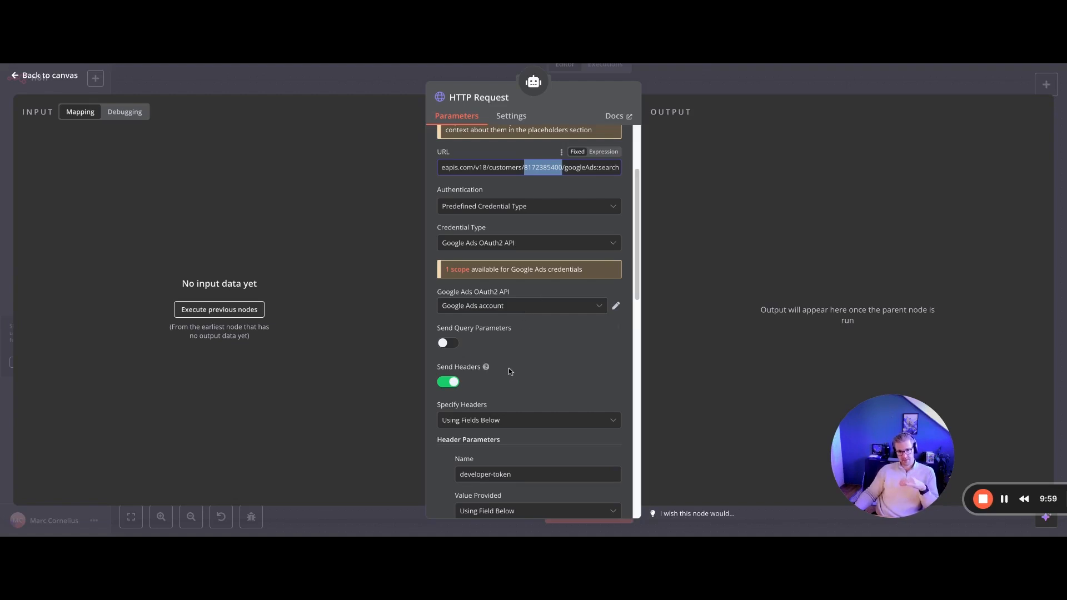
{"action": "scroll", "coordinate": [521, 344], "scroll_direction": "down", "scroll_amount": 3}
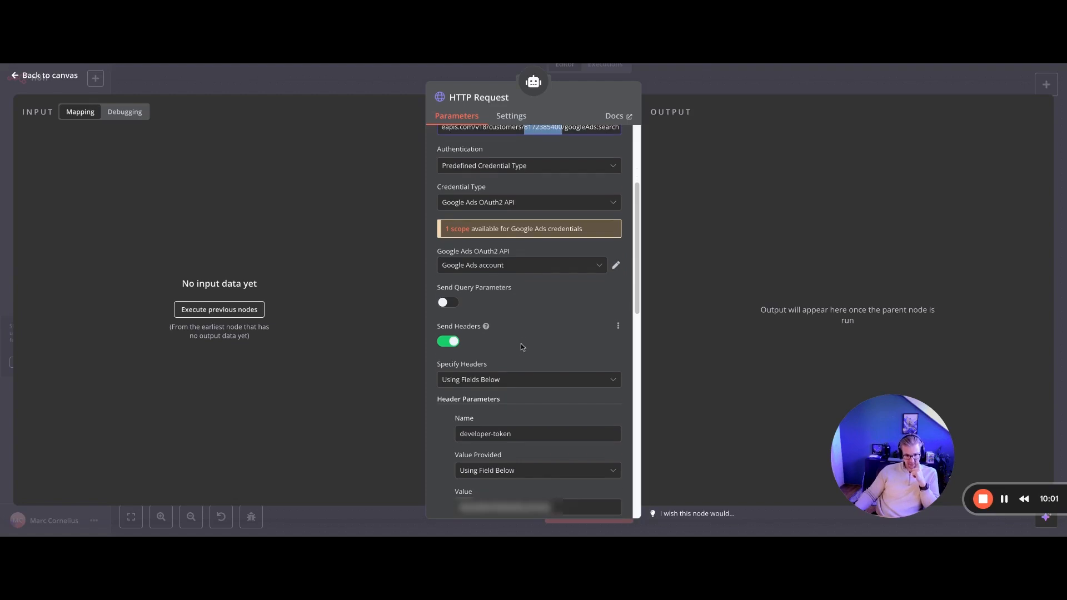
{"action": "scroll", "coordinate": [498, 307], "scroll_direction": "down", "scroll_amount": 3}
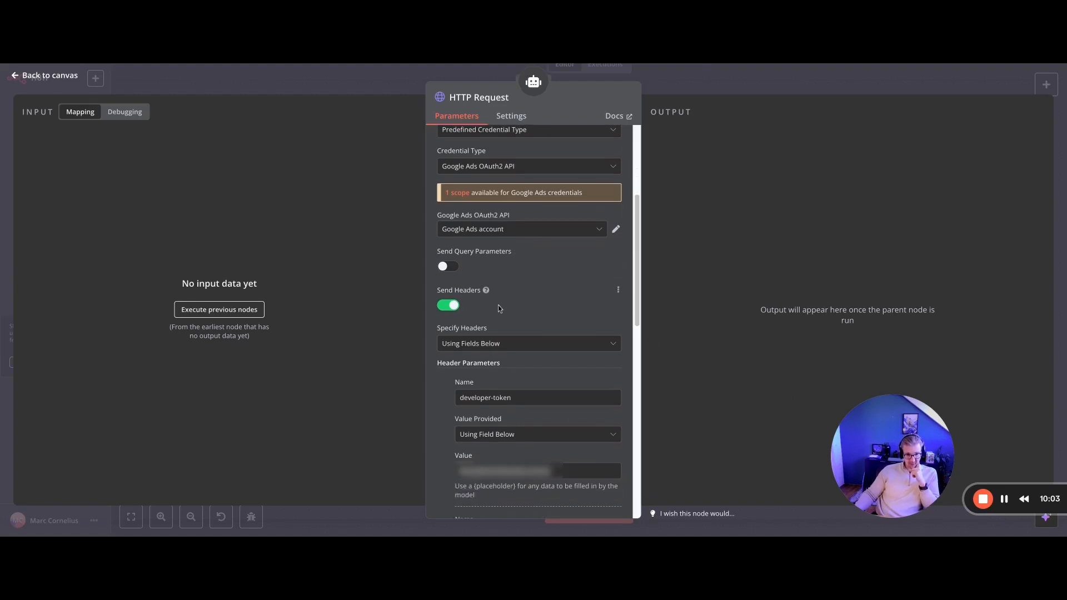
{"action": "scroll", "coordinate": [439, 350], "scroll_direction": "down", "scroll_amount": 4}
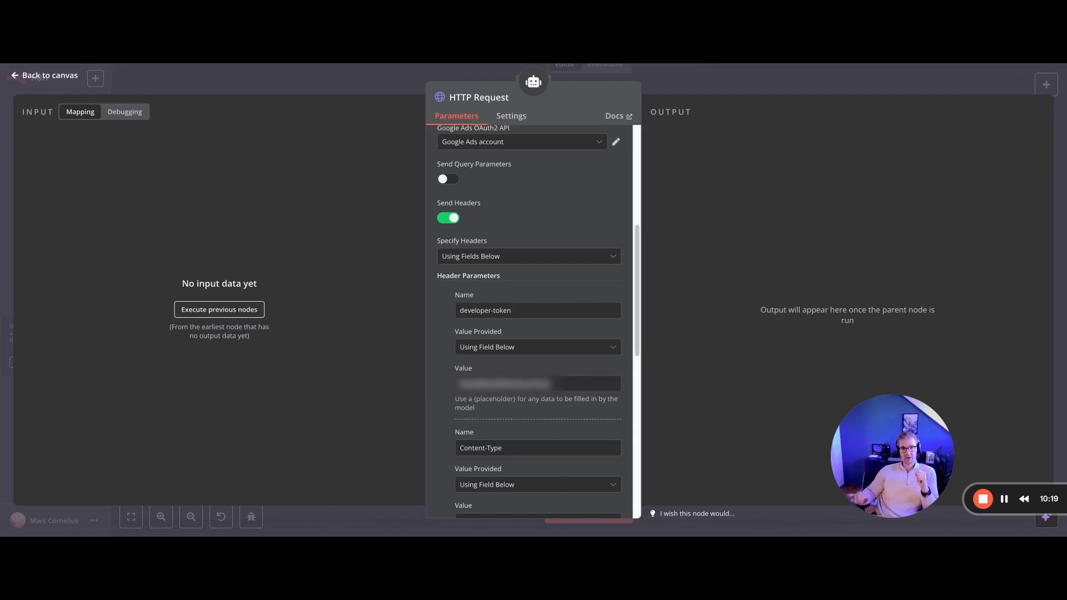
Inspect the Content-Type header parameter and highlight part of its application/json value
{"action": "scroll", "coordinate": [469, 376], "scroll_direction": "down", "scroll_amount": 2}
{"action": "scroll", "coordinate": [478, 383], "scroll_direction": "down", "scroll_amount": 3}
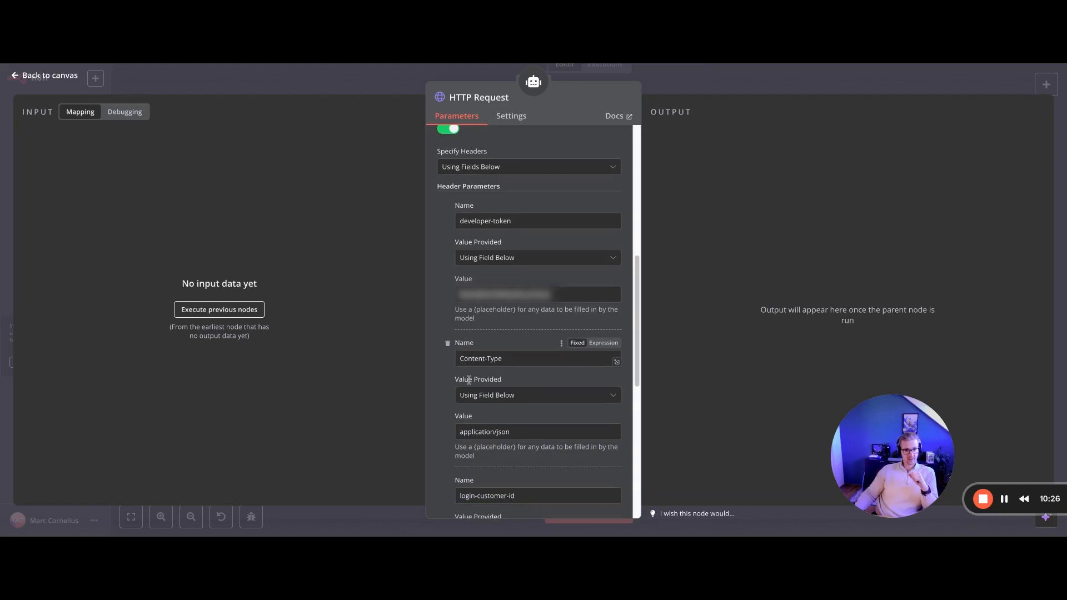
{"action": "scroll", "coordinate": [504, 381], "scroll_direction": "down", "scroll_amount": 1}
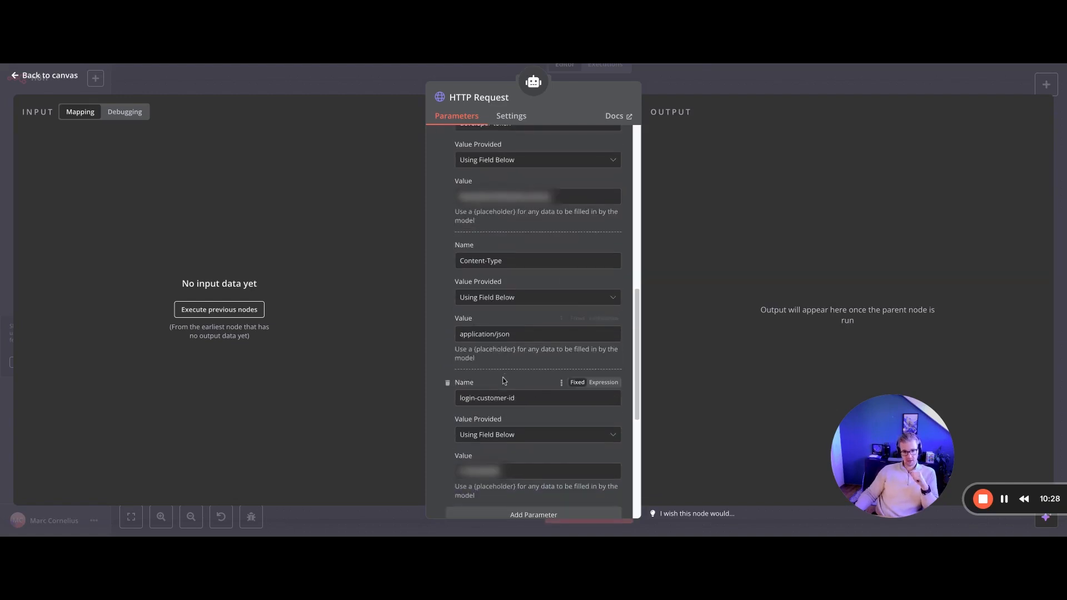
{"action": "left_click_drag", "start_coordinate": [521, 335], "coordinate": [488, 338]}
{"action": "left_click", "coordinate": [456, 350]}
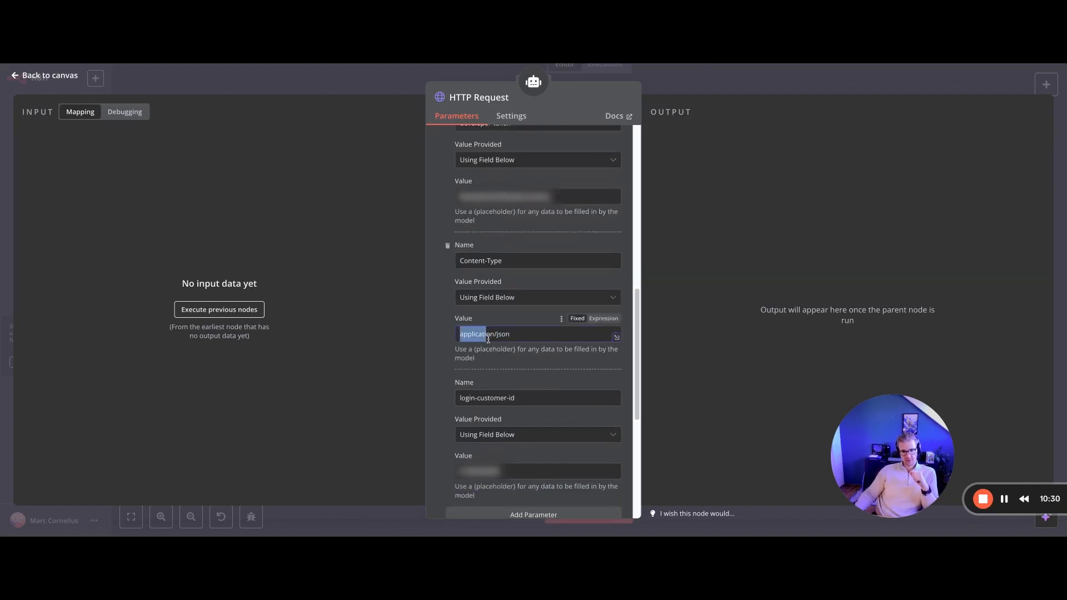
{"action": "left_click", "coordinate": [507, 335]}
Highlight the login-customer-id header's value, and go back to the developer-token header to review it
{"action": "scroll", "coordinate": [510, 349], "scroll_direction": "down", "scroll_amount": 1}
{"action": "scroll", "coordinate": [482, 325], "scroll_direction": "down", "scroll_amount": 2}
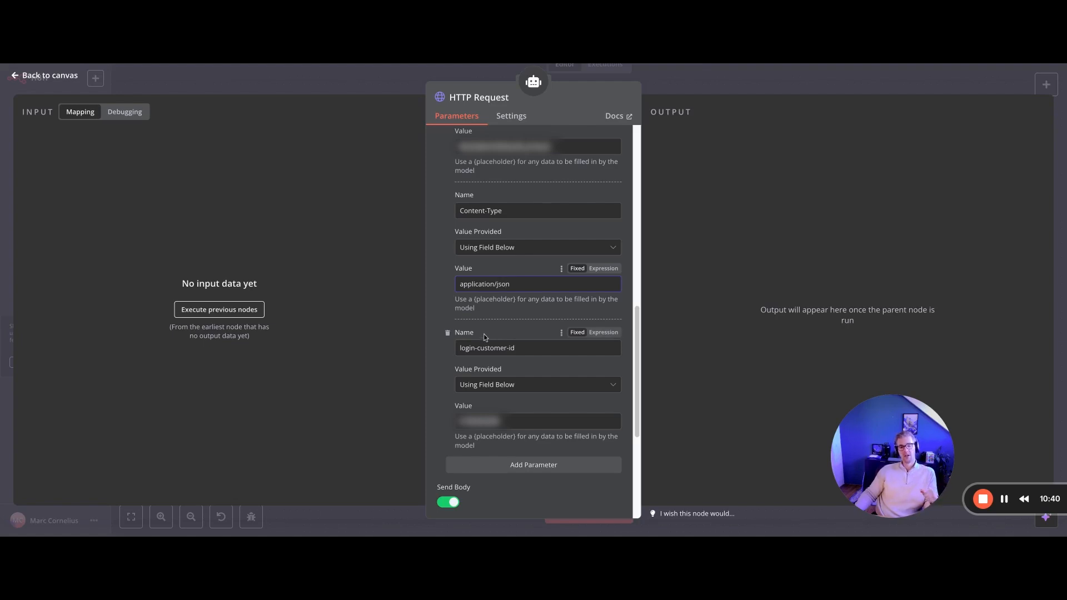
{"action": "scroll", "coordinate": [521, 310], "scroll_direction": "down", "scroll_amount": 1}
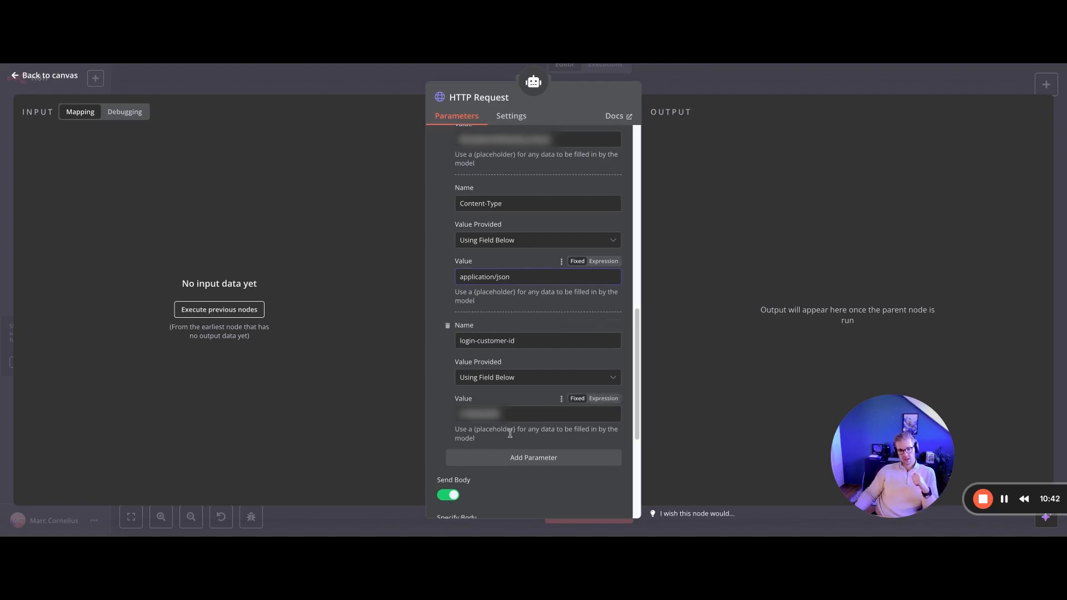
{"action": "left_click_drag", "start_coordinate": [503, 415], "coordinate": [451, 414]}
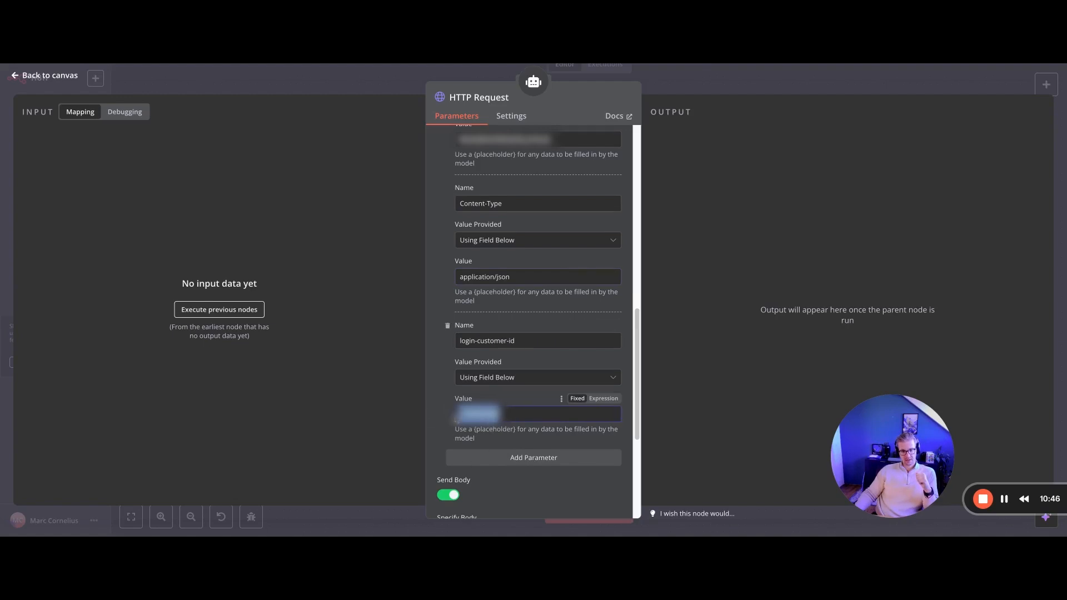
{"action": "scroll", "coordinate": [517, 439], "scroll_direction": "down", "scroll_amount": 1}
{"action": "left_click", "coordinate": [505, 435]}
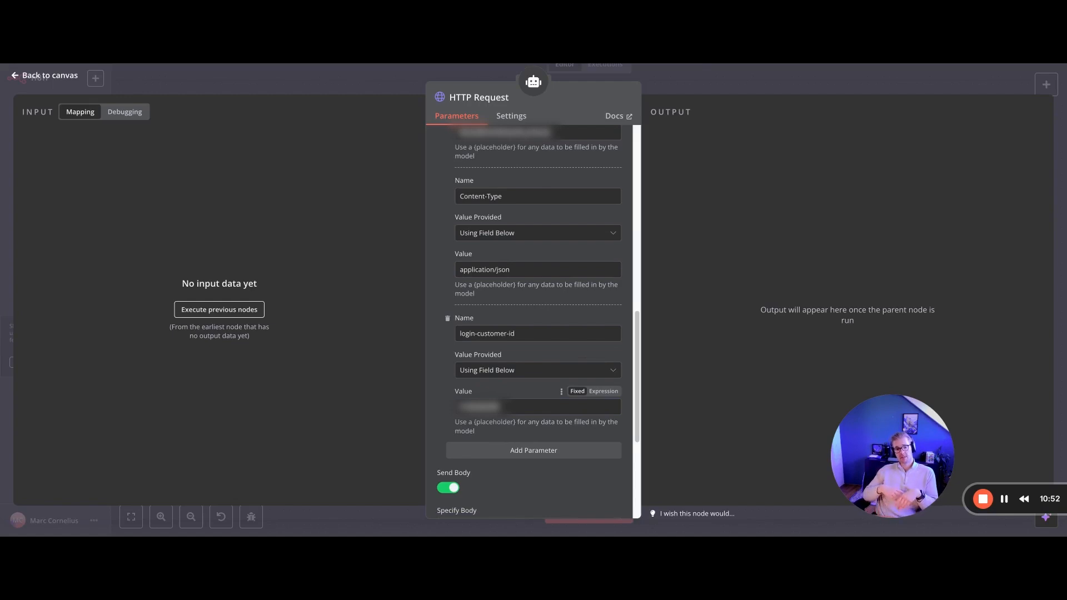
{"action": "scroll", "coordinate": [510, 290], "scroll_direction": "up", "scroll_amount": 10}
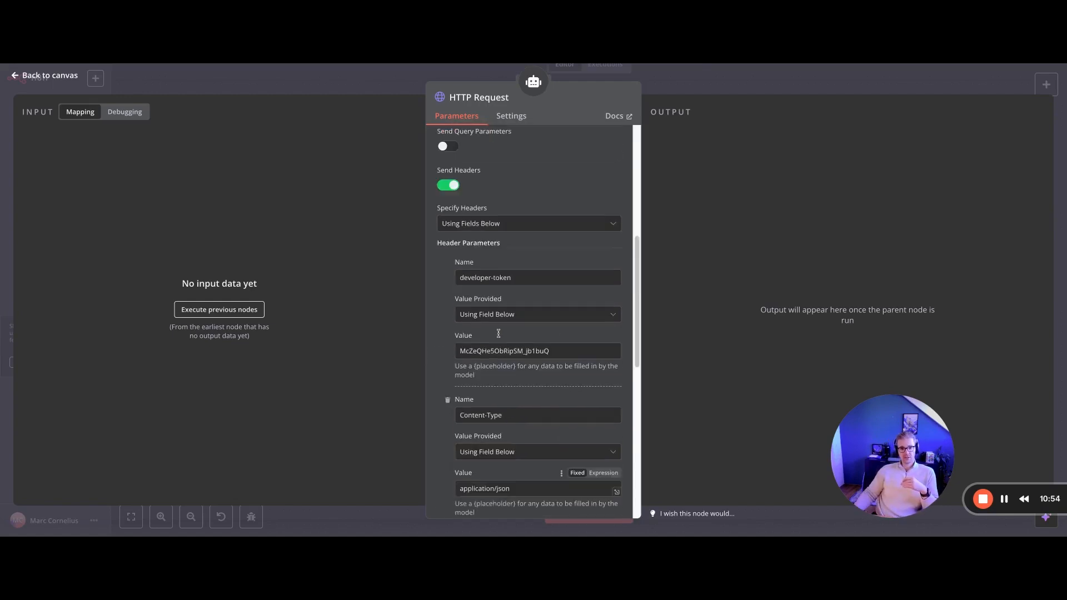
Examine the HTTP Request node's body settings and read through the Google Ads query in its JSON body
{"action": "scroll", "coordinate": [510, 294], "scroll_direction": "down", "scroll_amount": 10}
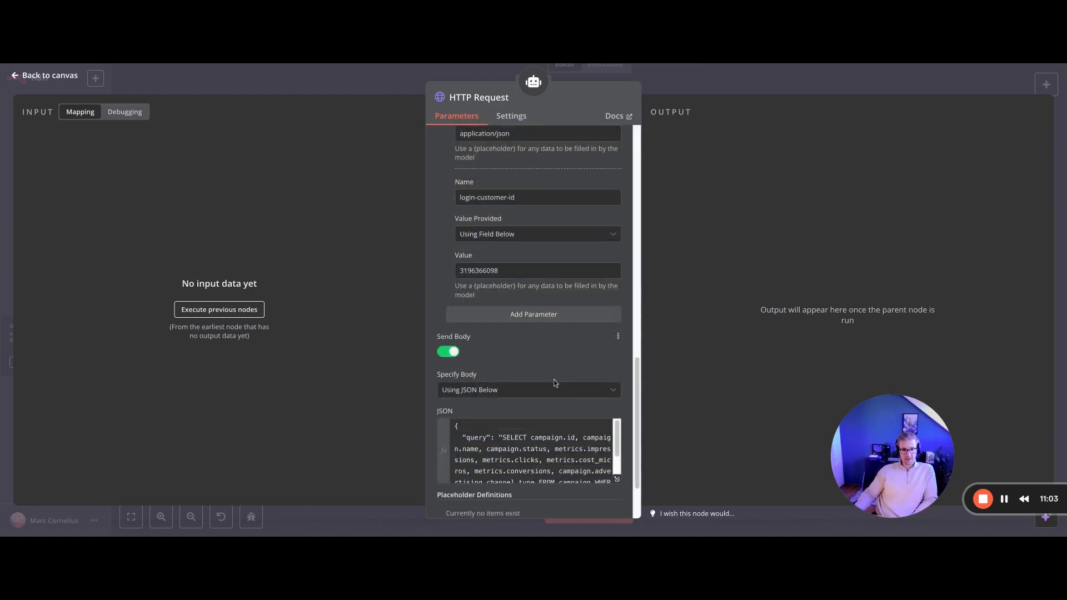
{"action": "scroll", "coordinate": [537, 380], "scroll_direction": "down", "scroll_amount": 1}
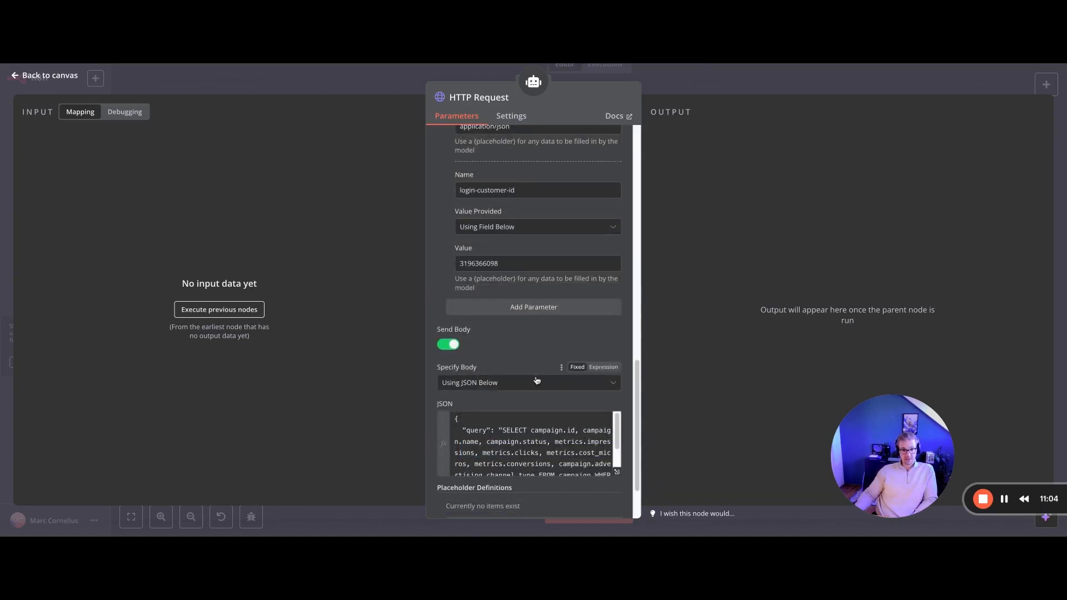
{"action": "scroll", "coordinate": [517, 412], "scroll_direction": "down", "scroll_amount": 1}
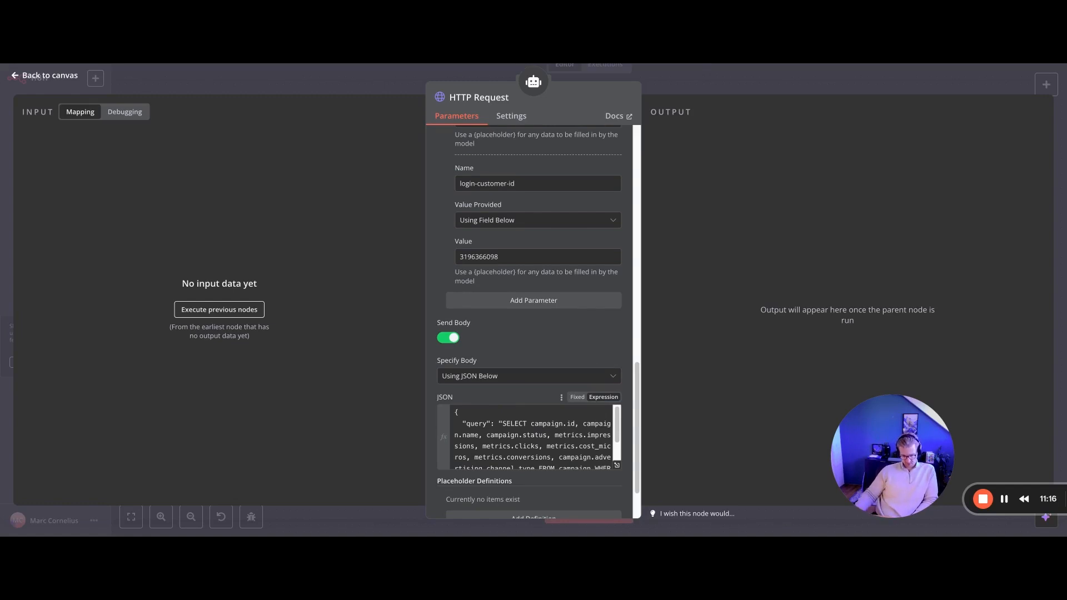
{"action": "scroll", "coordinate": [548, 432], "scroll_direction": "down", "scroll_amount": 1}
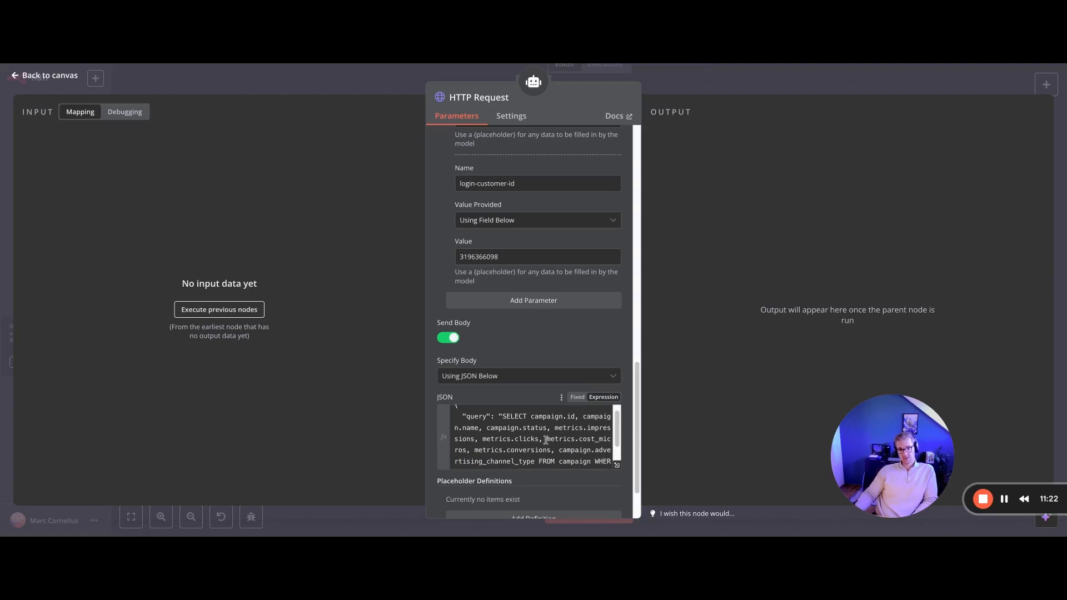
{"action": "scroll", "coordinate": [528, 457], "scroll_direction": "down", "scroll_amount": 1}
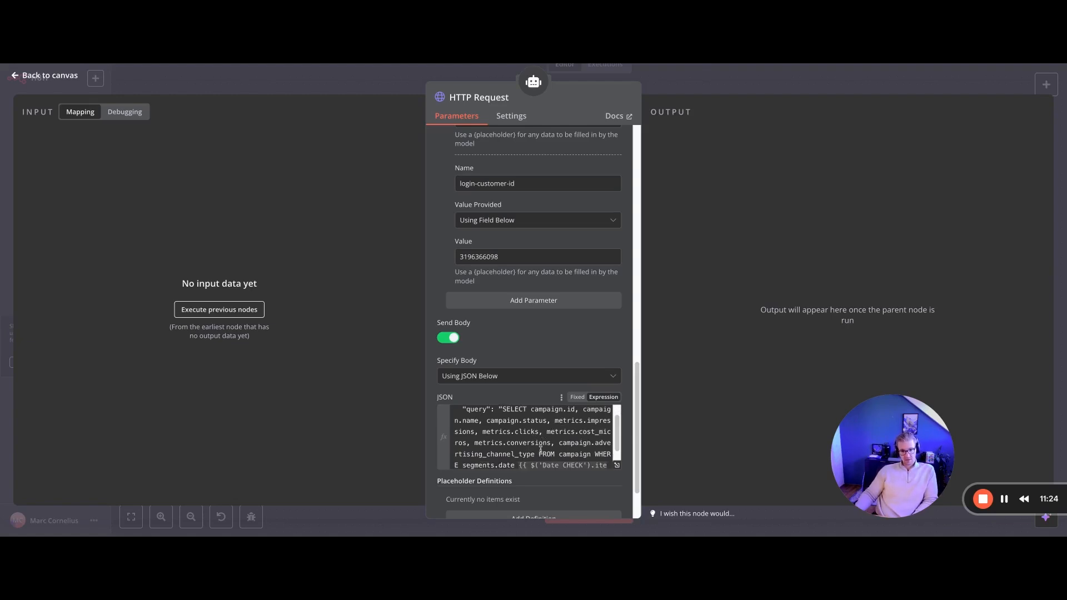
{"action": "scroll", "coordinate": [529, 447], "scroll_direction": "down", "scroll_amount": 1}
{"action": "scroll", "coordinate": [582, 451], "scroll_direction": "down", "scroll_amount": 2}
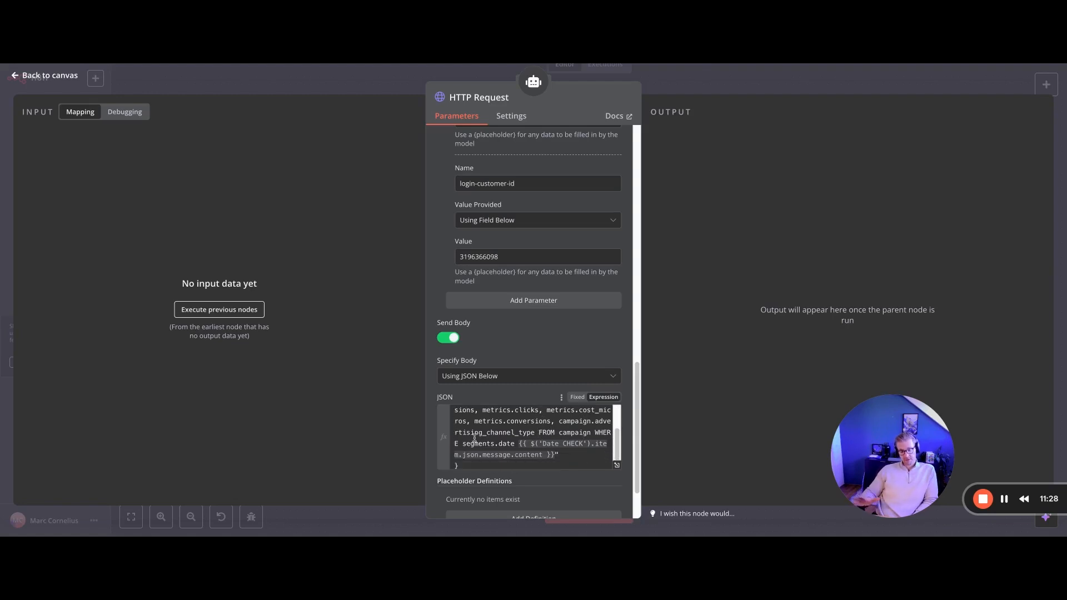
{"action": "scroll", "coordinate": [474, 439], "scroll_direction": "down", "scroll_amount": 1}
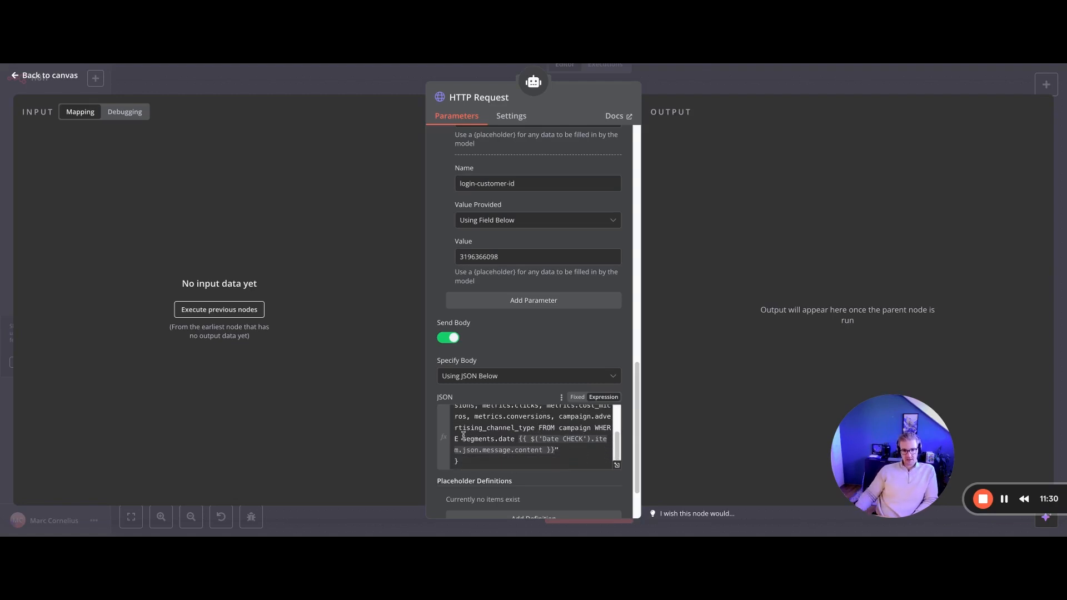
Highlight the Date CHECK message content expression that follows segments.date in the JSON body's query
{"action": "left_click_drag", "start_coordinate": [467, 438], "coordinate": [517, 425]}
{"action": "left_click", "coordinate": [601, 449]}
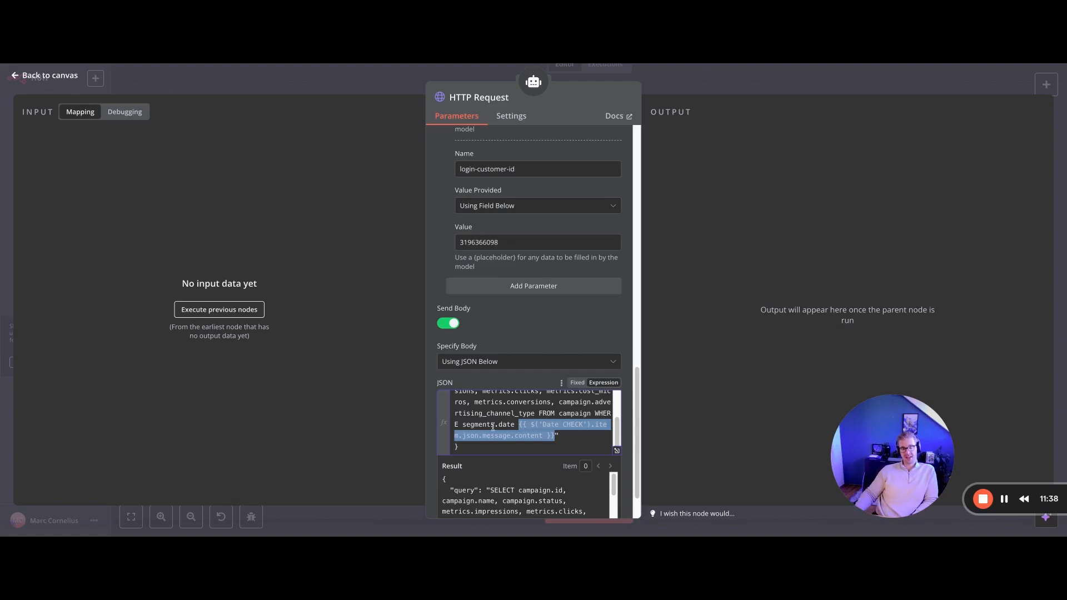
{"action": "left_click", "coordinate": [490, 430]}
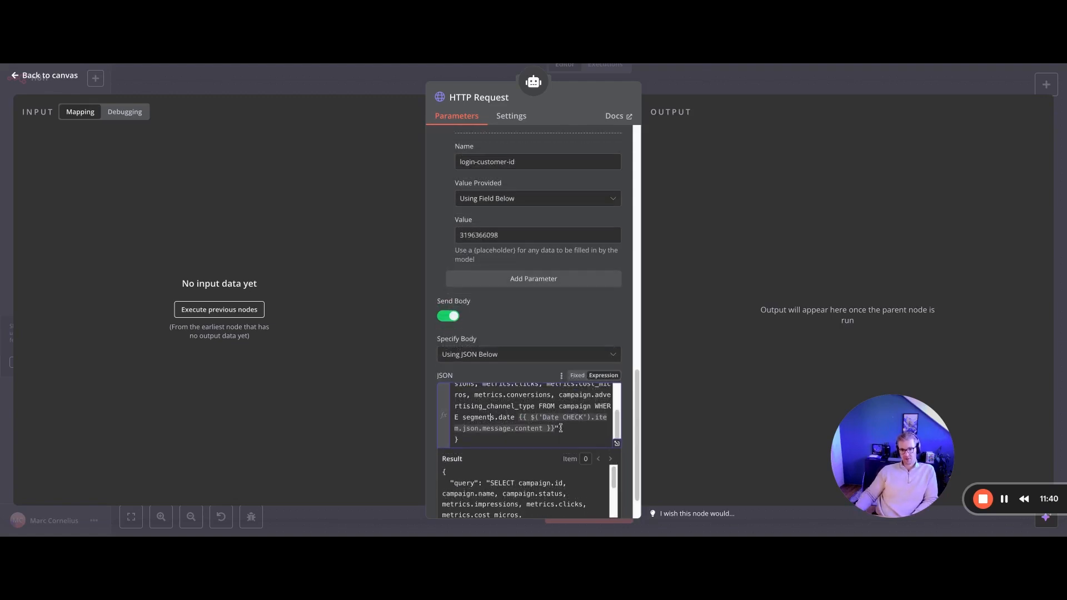
{"action": "left_click_drag", "start_coordinate": [556, 429], "coordinate": [524, 419]}
{"action": "left_click", "coordinate": [524, 419]}
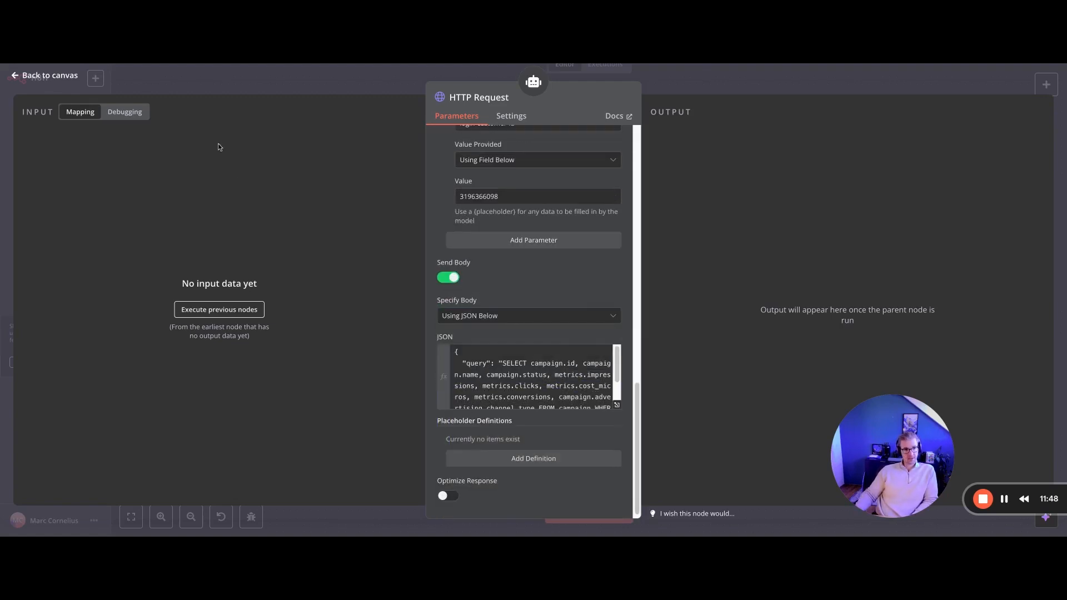
Return to the canvas, open the Slack node, and inspect its User ID value and the message text expression
{"action": "left_click", "coordinate": [12, 77]}
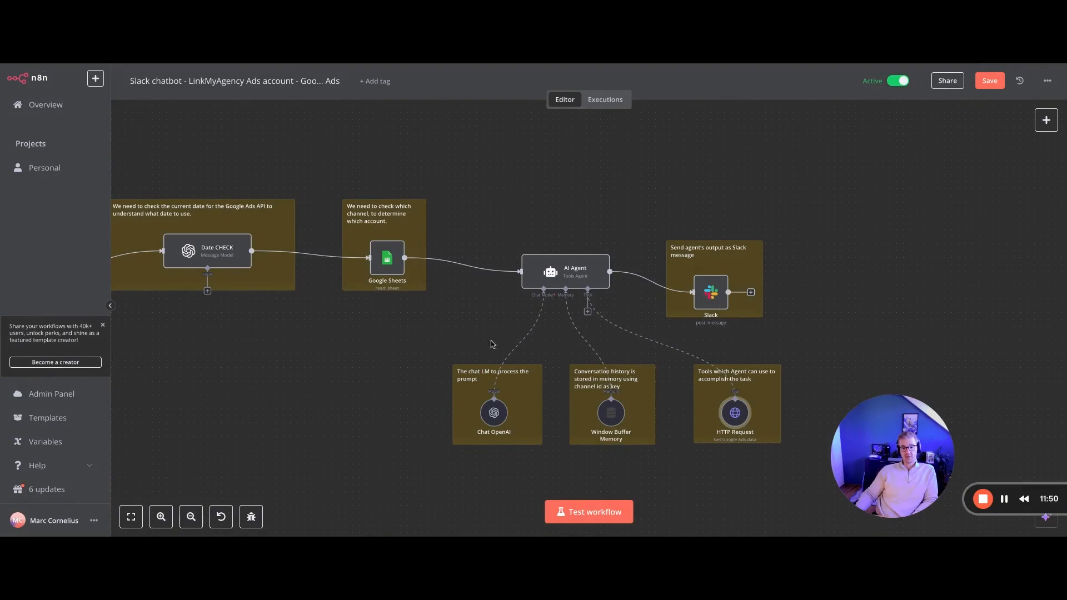
{"action": "double_click", "coordinate": [717, 294]}
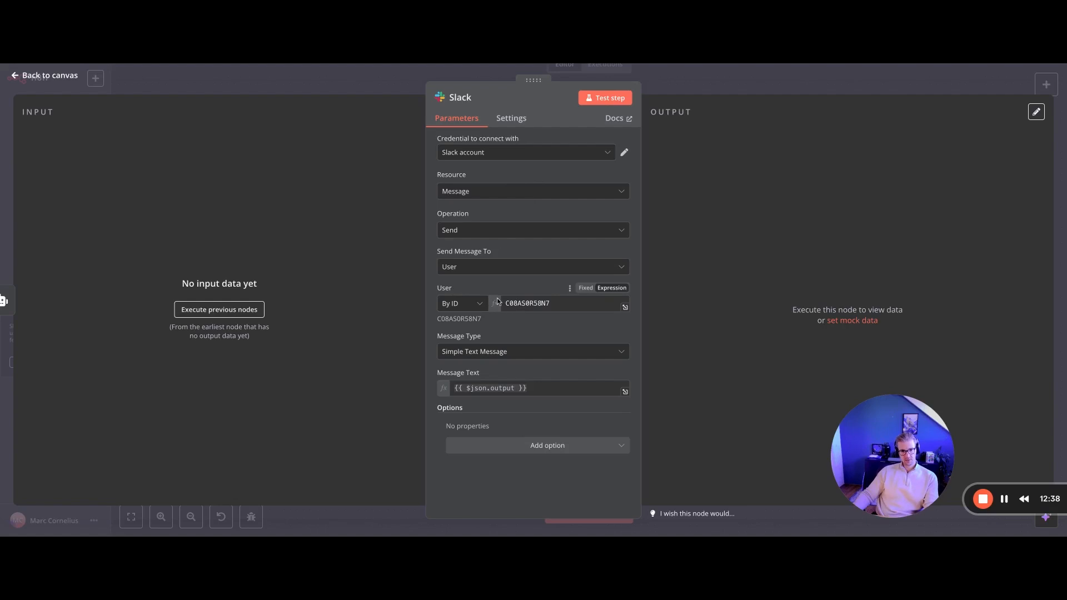
{"action": "left_click_drag", "start_coordinate": [506, 300], "coordinate": [564, 304]}
{"action": "left_click", "coordinate": [538, 294]}
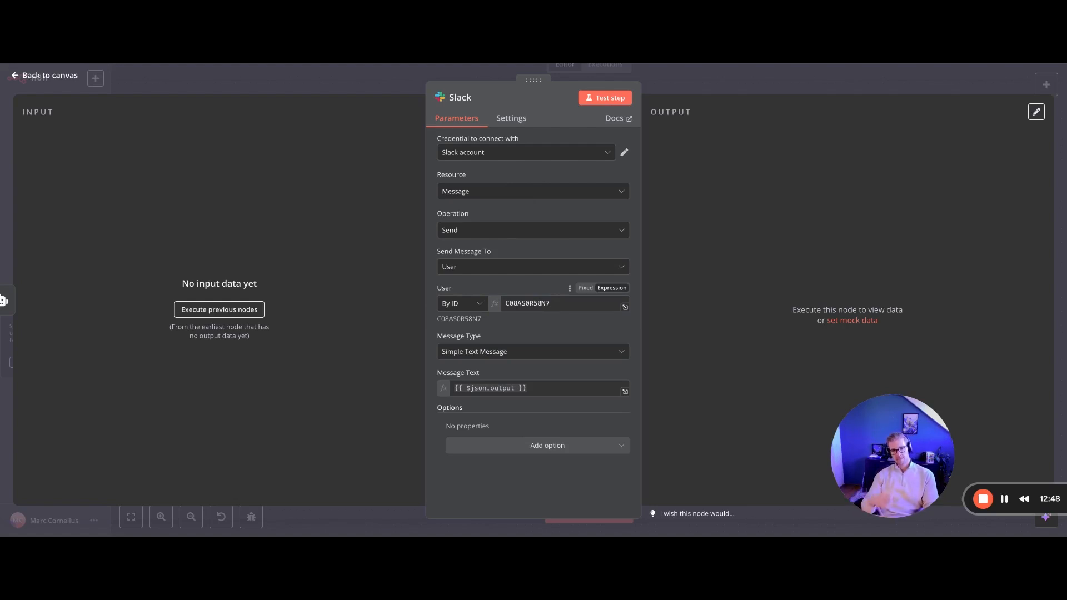
{"action": "double_click", "coordinate": [500, 302]}
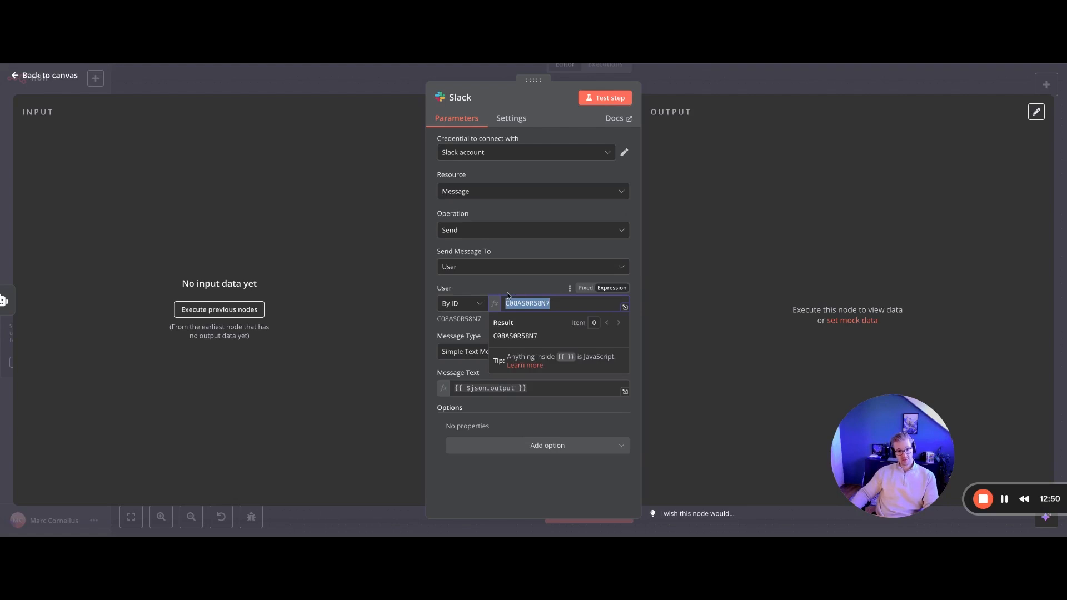
{"action": "left_click", "coordinate": [525, 320]}
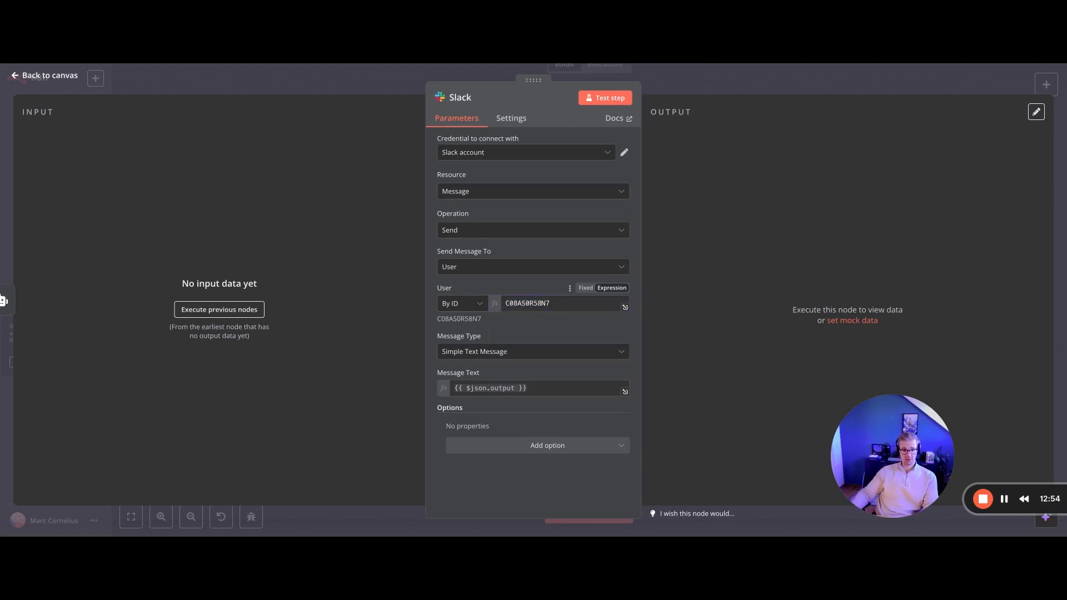
{"action": "left_click", "coordinate": [545, 391]}
{"action": "left_click", "coordinate": [511, 375]}
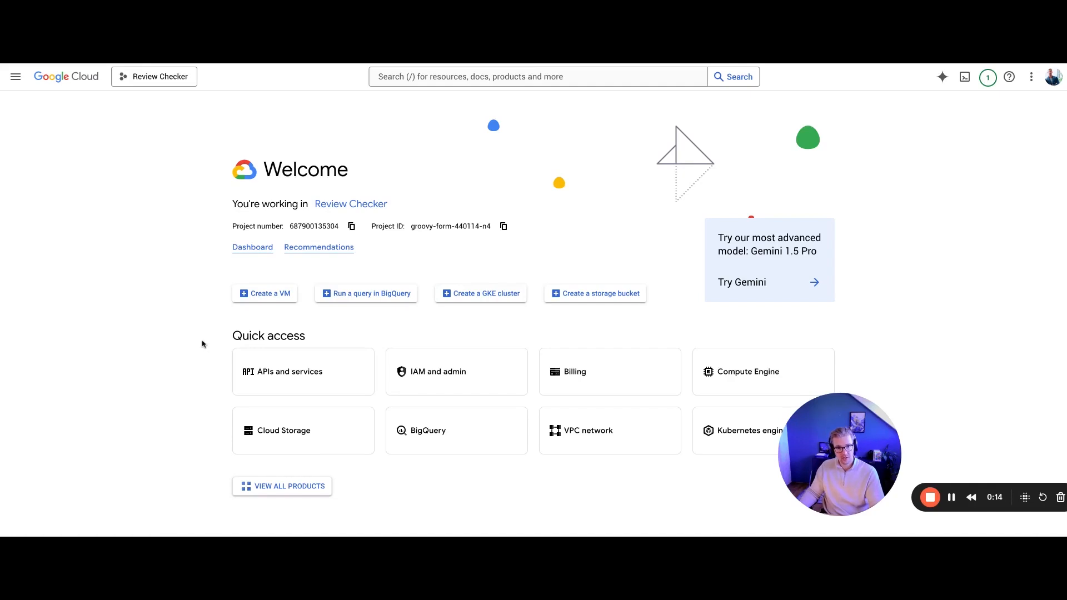
In Google Cloud, open APIs and services and look over the enabled APIs and the OAuth consent overview
{"action": "left_click", "coordinate": [283, 370]}
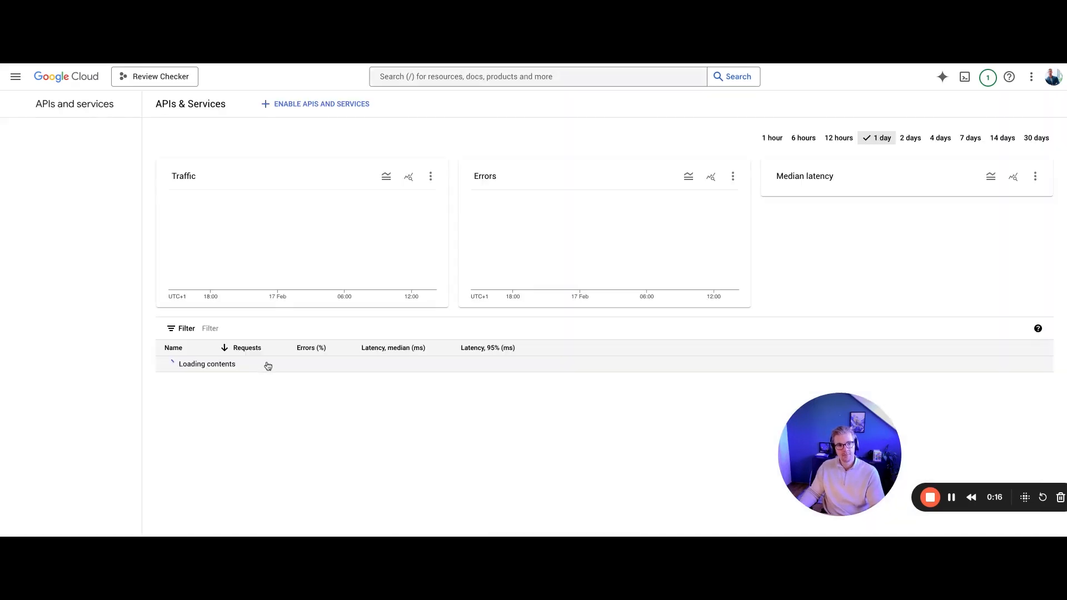
{"action": "scroll", "coordinate": [289, 358], "scroll_direction": "down", "scroll_amount": 1}
{"action": "scroll", "coordinate": [289, 358], "scroll_direction": "down", "scroll_amount": 5}
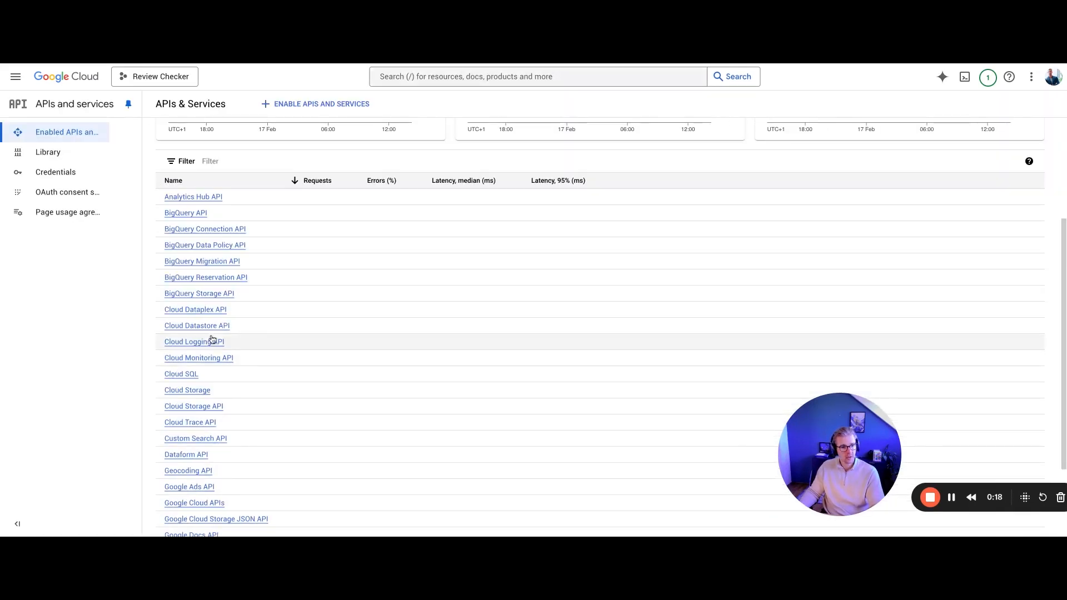
{"action": "left_click", "coordinate": [79, 192]}
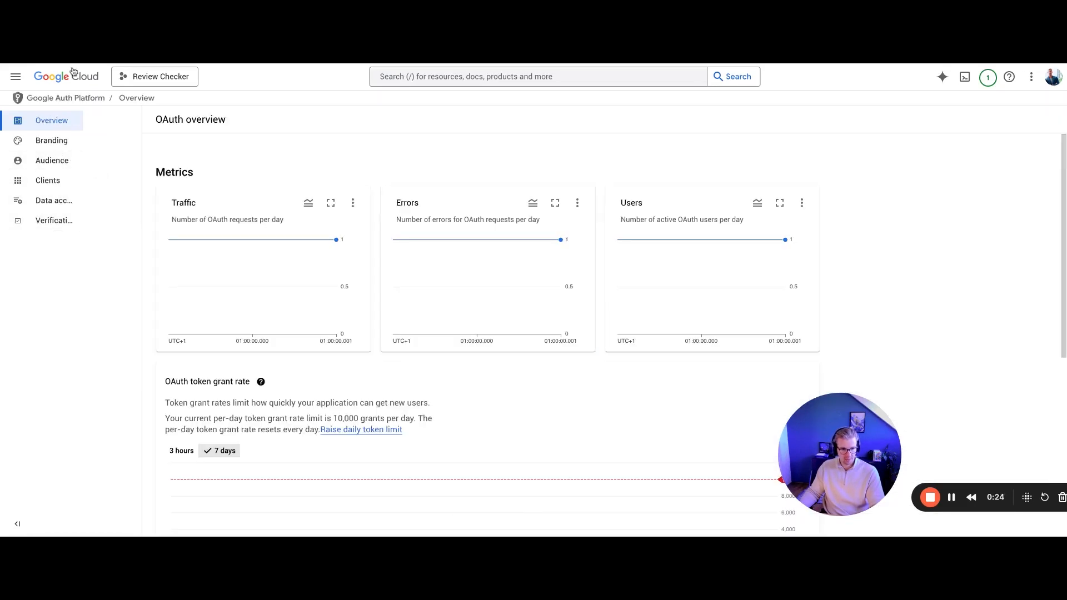
{"action": "key", "text": "alt+Left"}
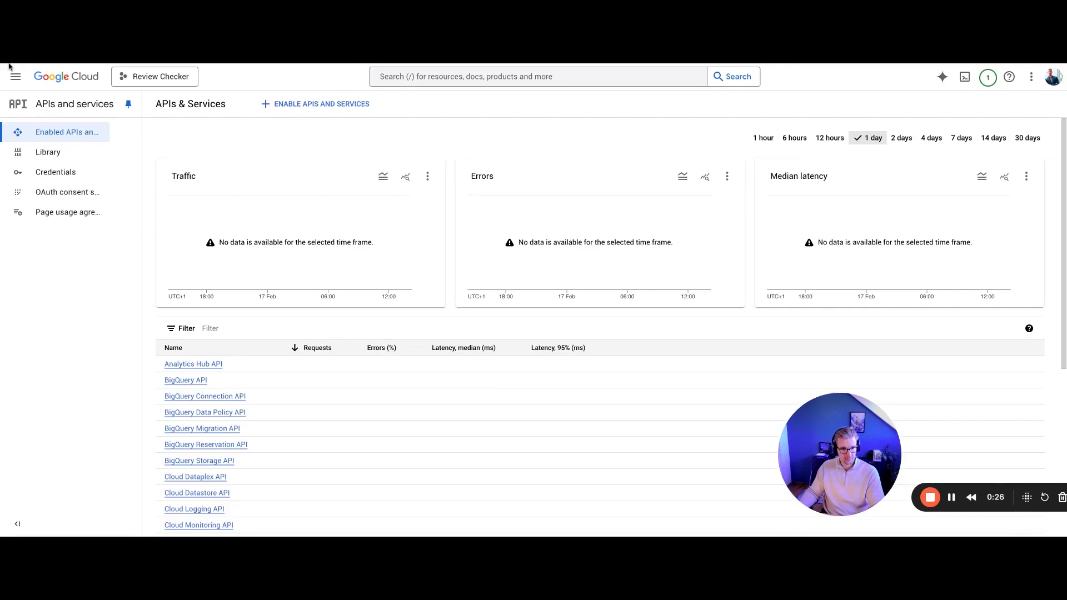
Search Google Cloud for "Google Ads" and open the Google Ads API's management page
{"action": "left_click", "coordinate": [490, 76]}
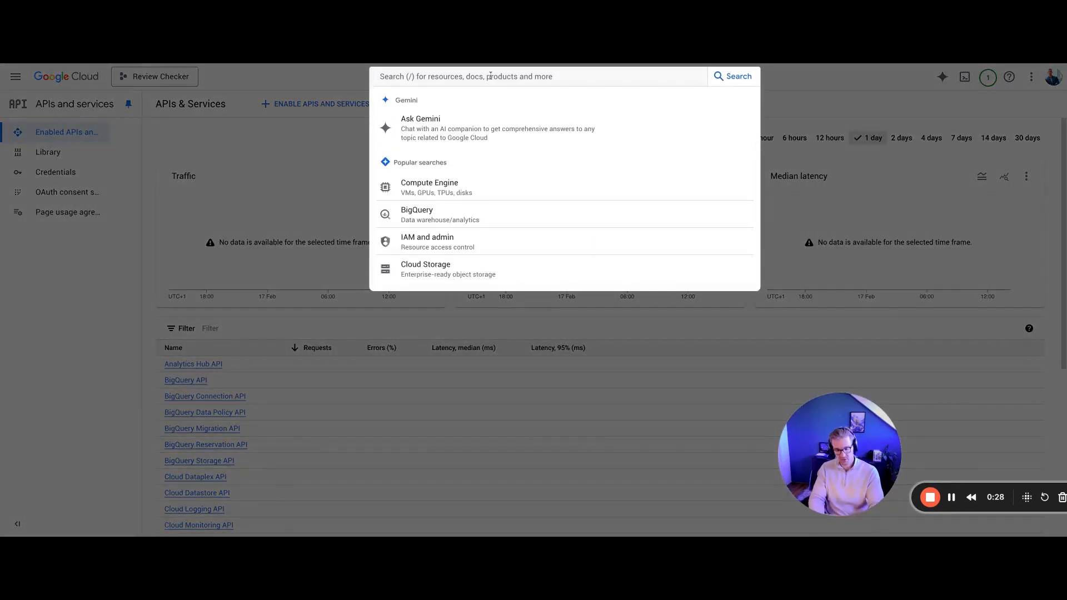
{"action": "type", "text": "Google Ads"}
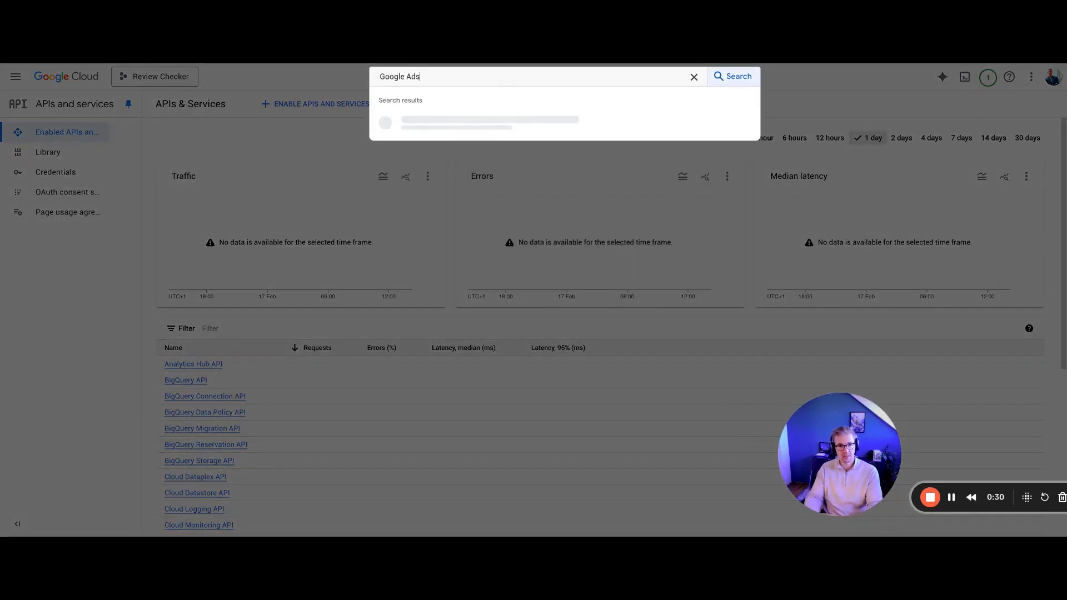
{"action": "left_click", "coordinate": [450, 119]}
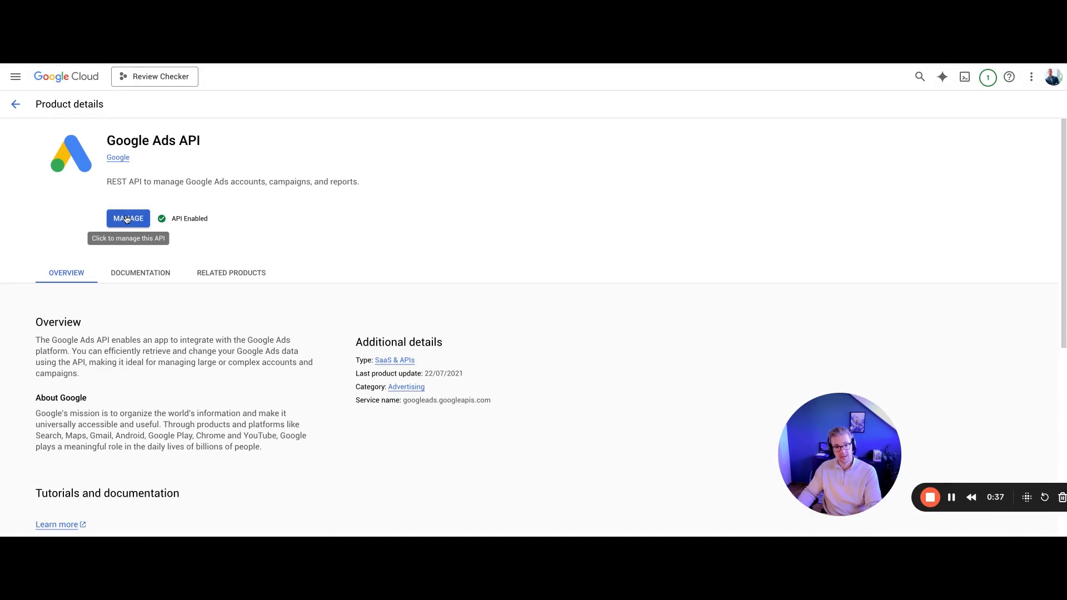
{"action": "left_click", "coordinate": [128, 219]}
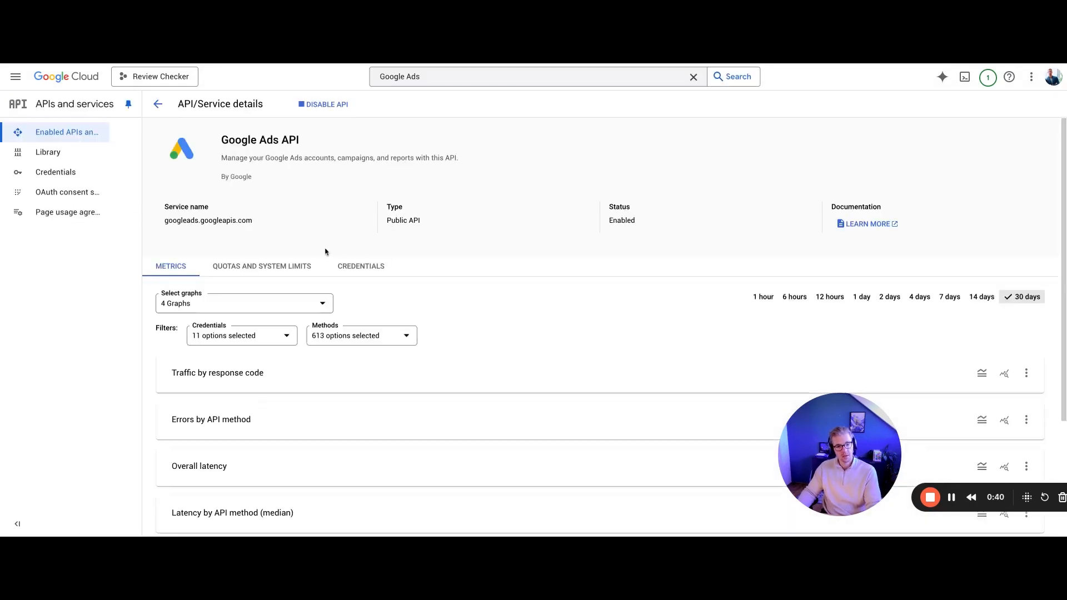
{"action": "scroll", "coordinate": [257, 240], "scroll_direction": "down", "scroll_amount": 1}
Start creating an OAuth client ID from the project's credentials, with Web application as the application type
{"action": "left_click", "coordinate": [94, 176]}
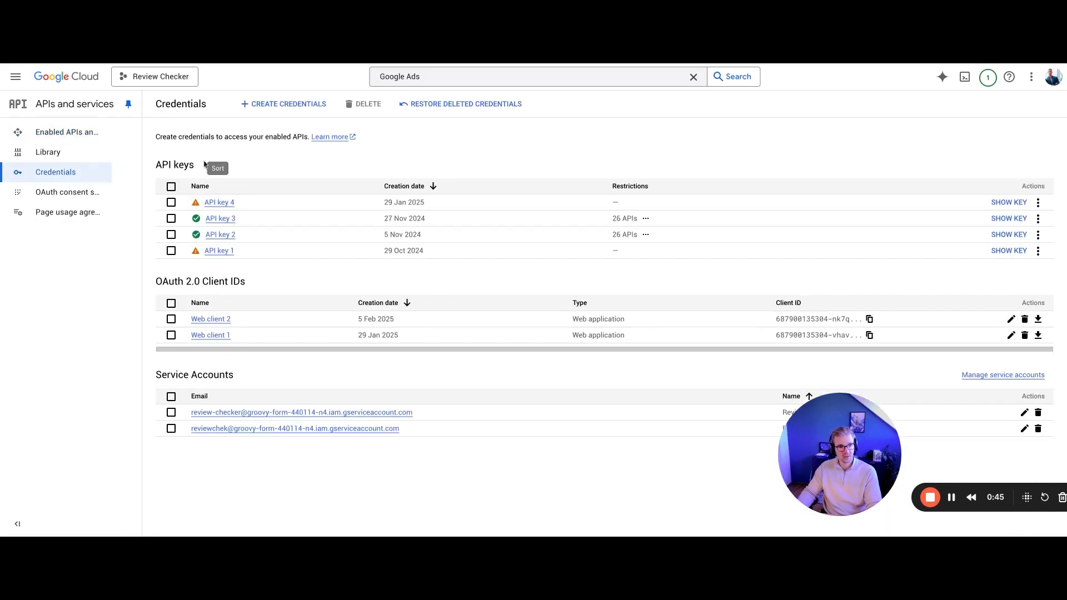
{"action": "left_click", "coordinate": [272, 101]}
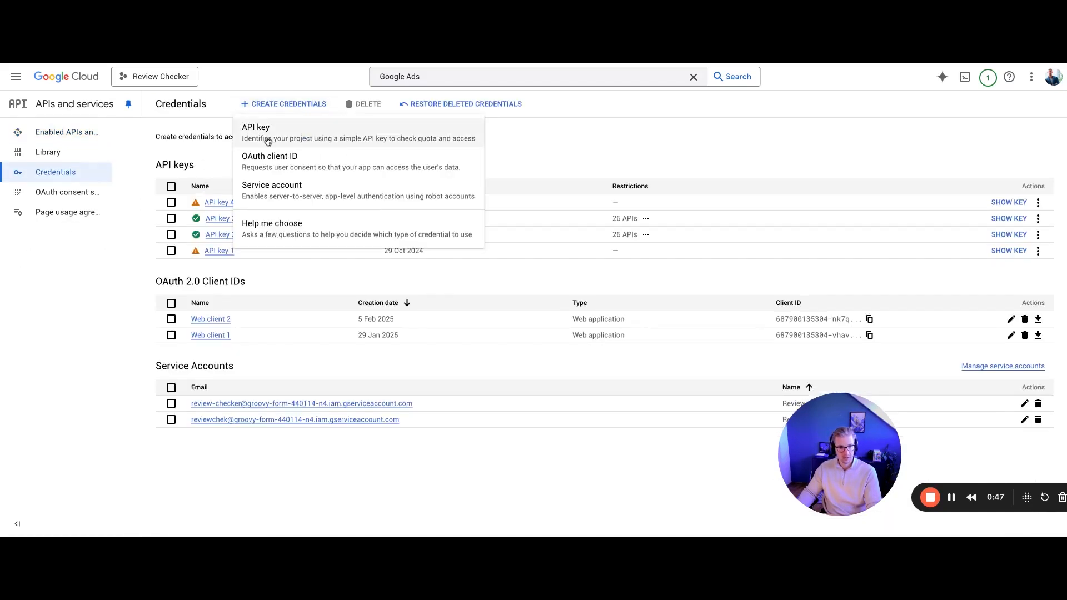
{"action": "left_click", "coordinate": [314, 168]}
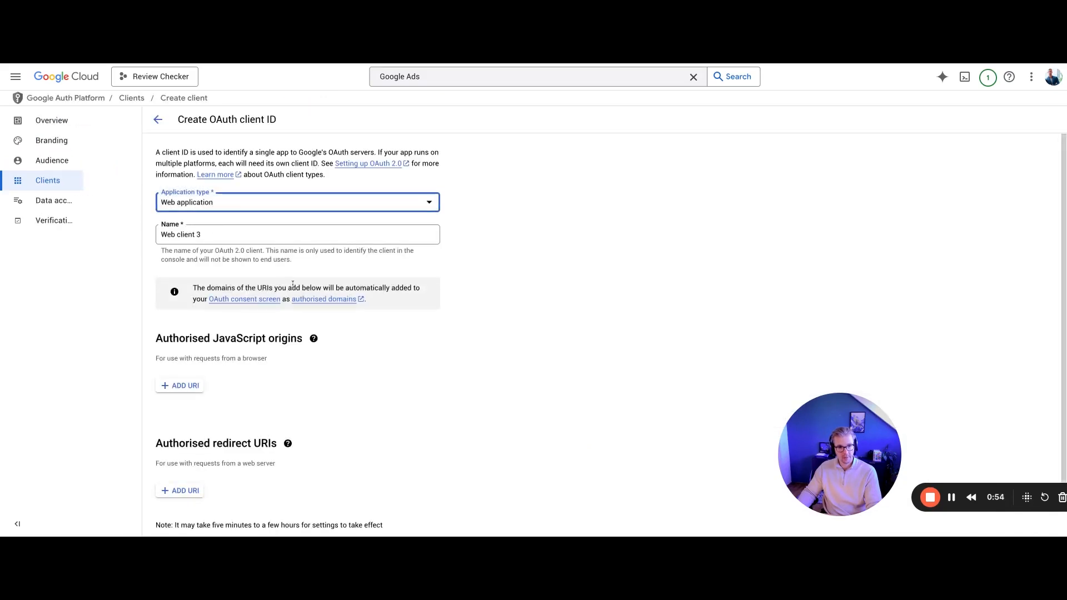
{"action": "scroll", "coordinate": [333, 369], "scroll_direction": "down", "scroll_amount": 1}
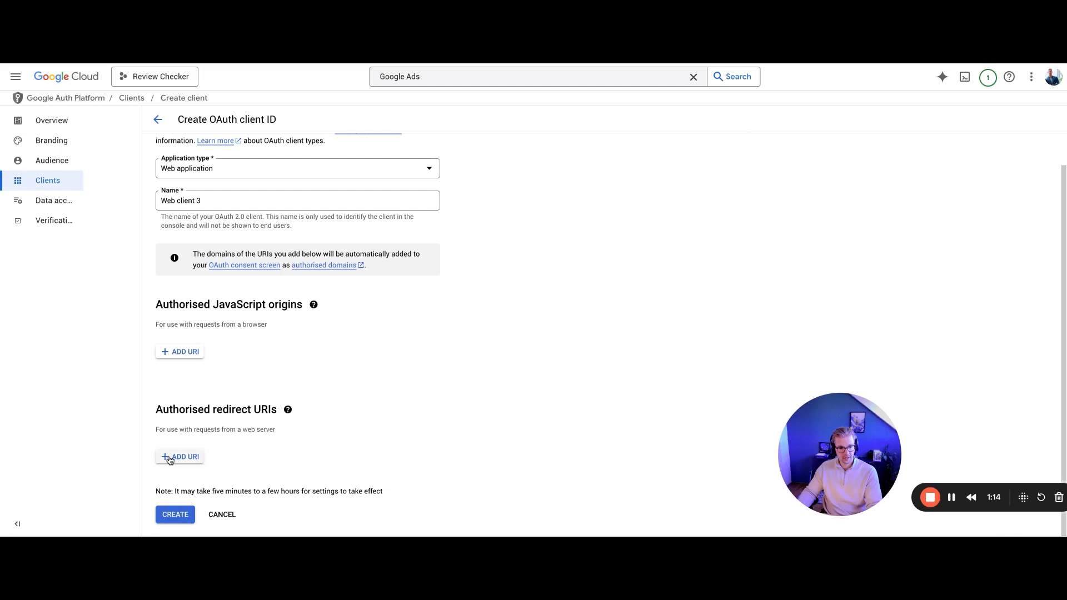
{"action": "left_click", "coordinate": [169, 457]}
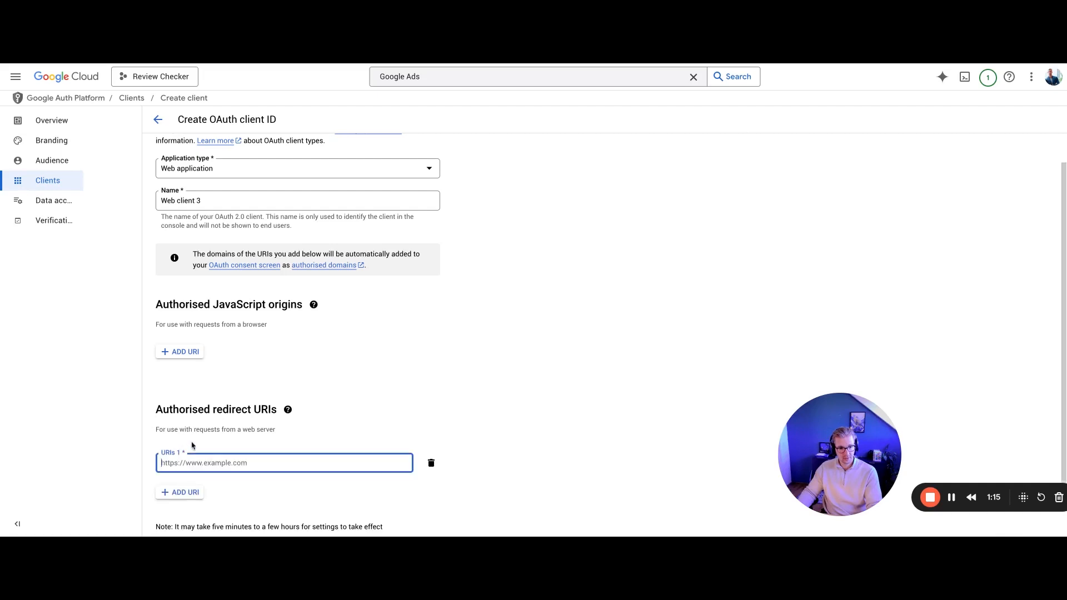
{"action": "type", "text": "https://n8n.cloud"}
{"action": "scroll", "coordinate": [262, 495], "scroll_direction": "down", "scroll_amount": 1}
{"action": "left_click", "coordinate": [191, 484]}
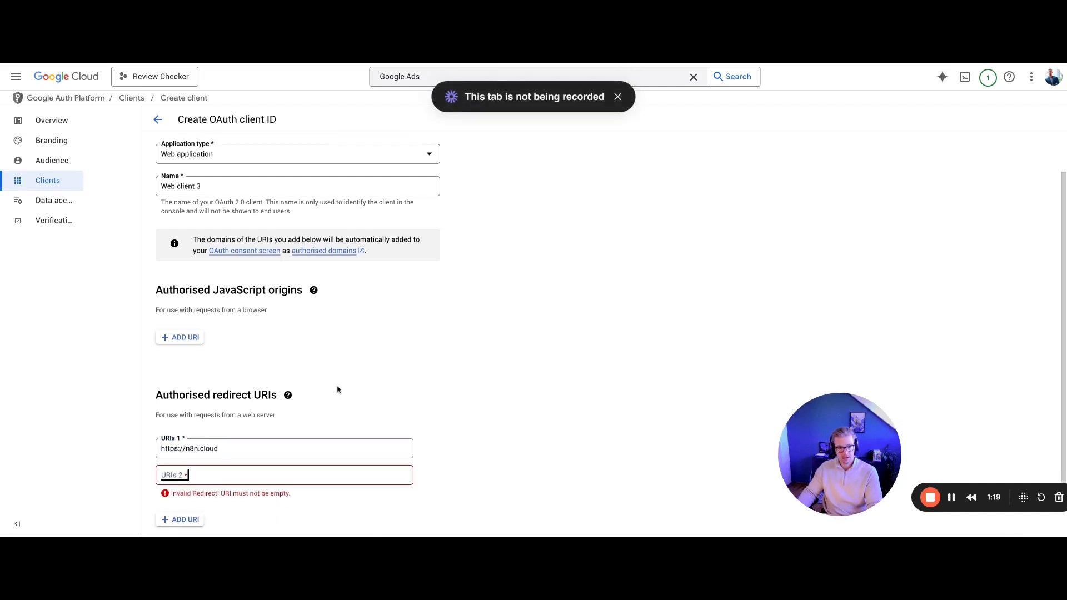
{"action": "type", "text": "https://oauth.n8n.cloud/oauth2/callback&flowName=GeneralOAuthFlow"}
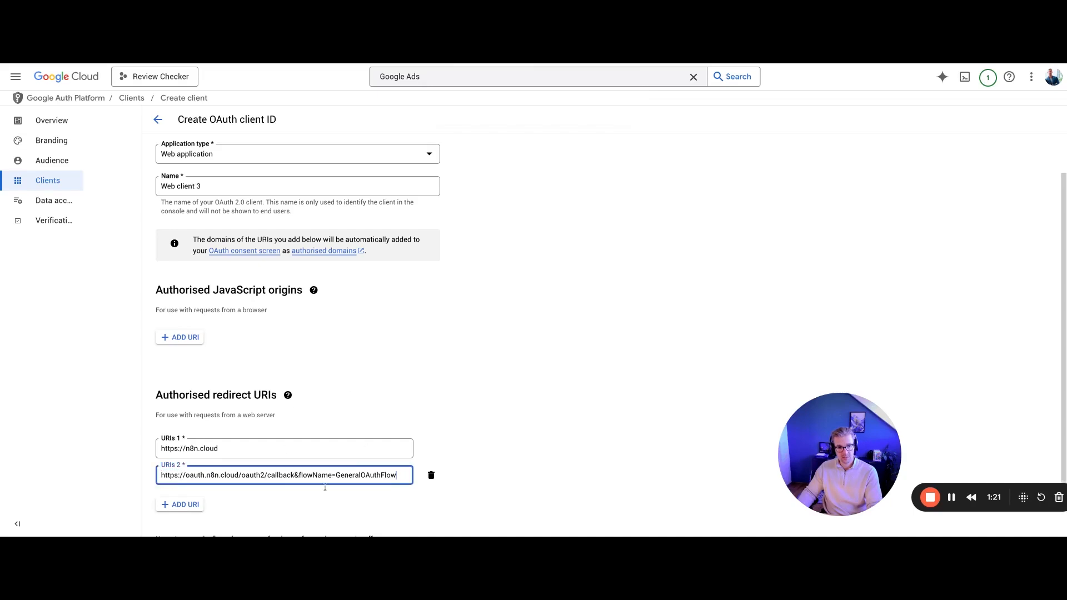
{"action": "left_click", "coordinate": [184, 505]}
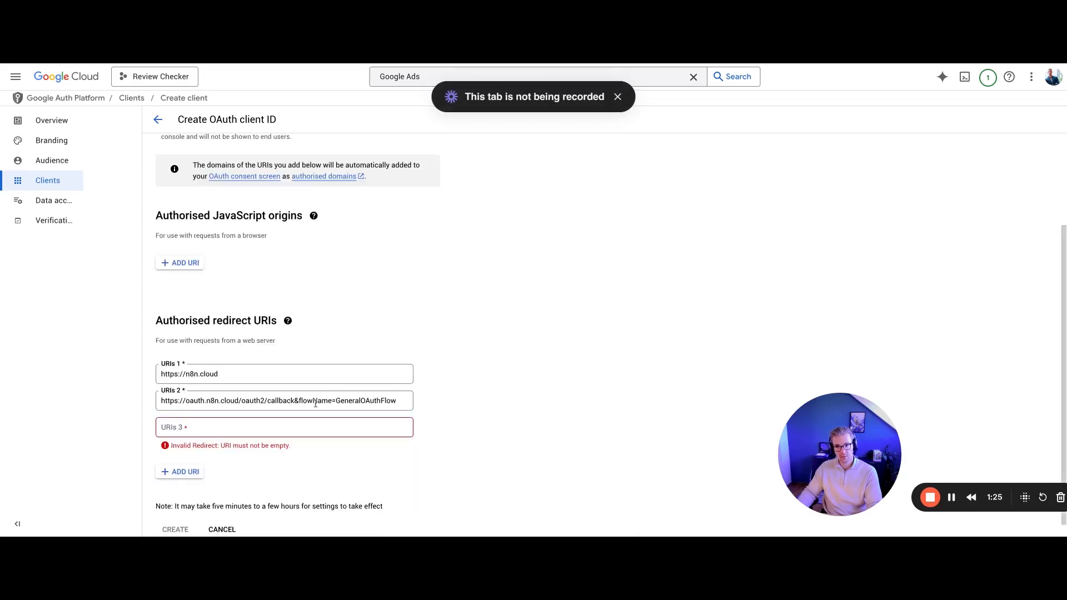
{"action": "left_click", "coordinate": [311, 427]}
{"action": "type", "text": "https://oauth.n8n.cloud/oauth2/callback"}
{"action": "left_click", "coordinate": [183, 456]}
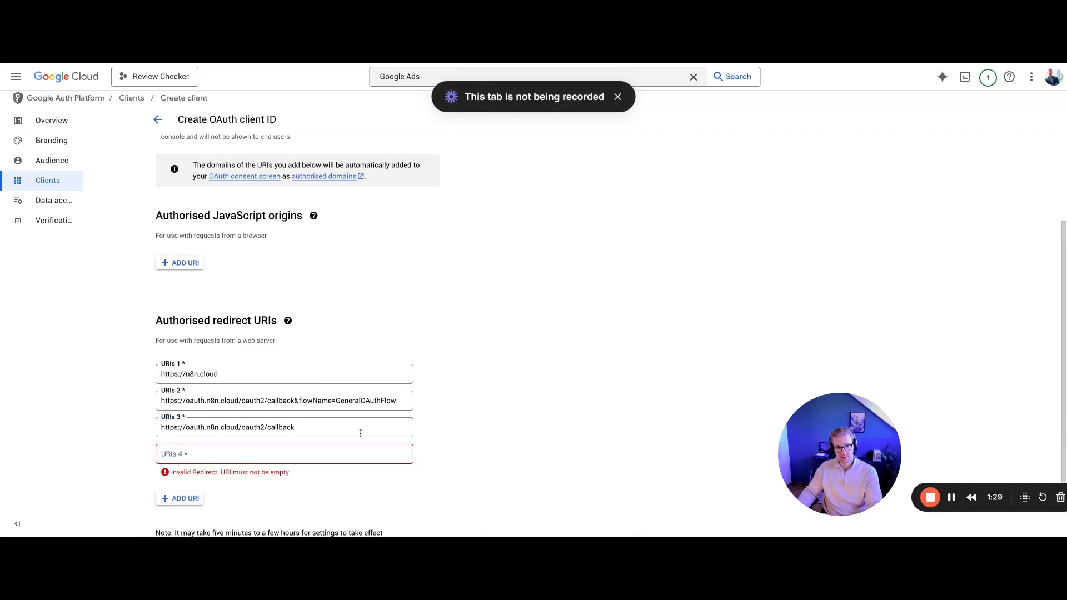
{"action": "left_click", "coordinate": [505, 355]}
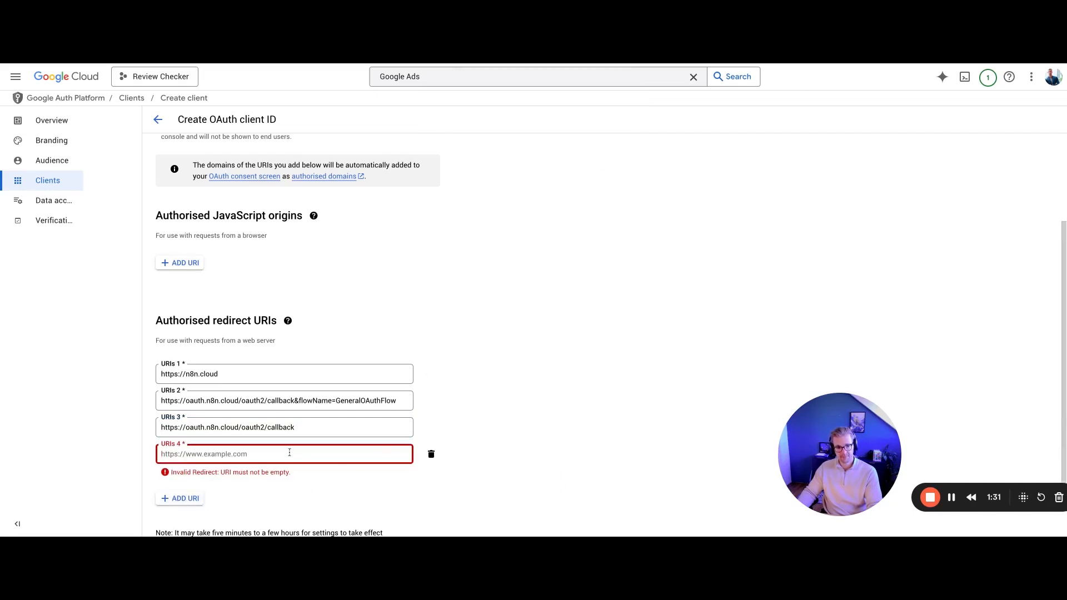
{"action": "key", "text": "super+v"}
{"action": "left_click", "coordinate": [506, 438]}
{"action": "scroll", "coordinate": [506, 438], "scroll_direction": "down", "scroll_amount": 1}
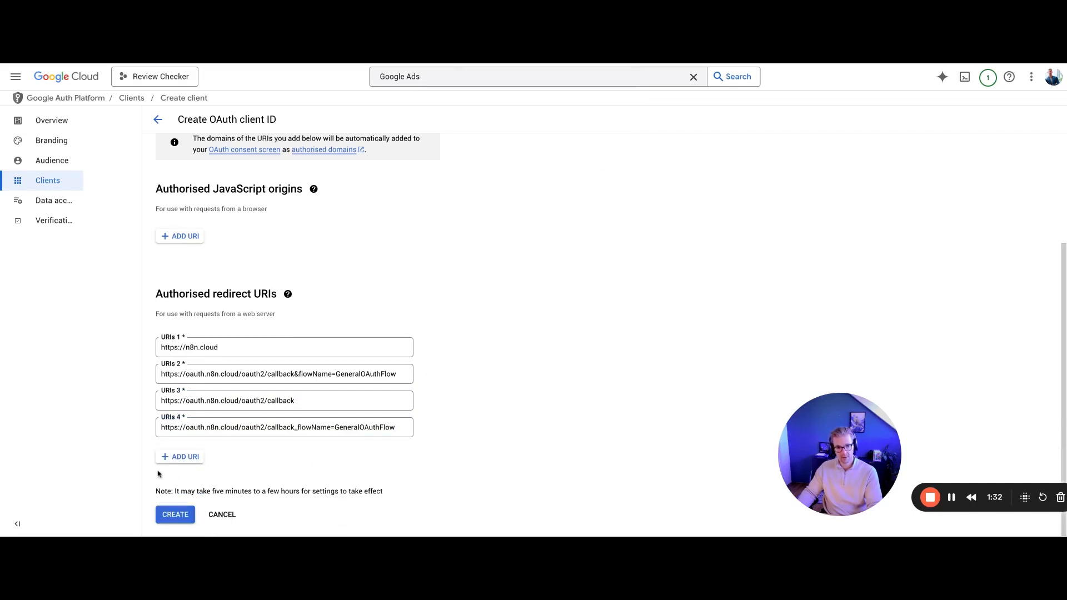
Create the OAuth client with the entered redirect URIs and dismiss the dialog showing its client ID and secret
{"action": "left_click", "coordinate": [178, 512]}
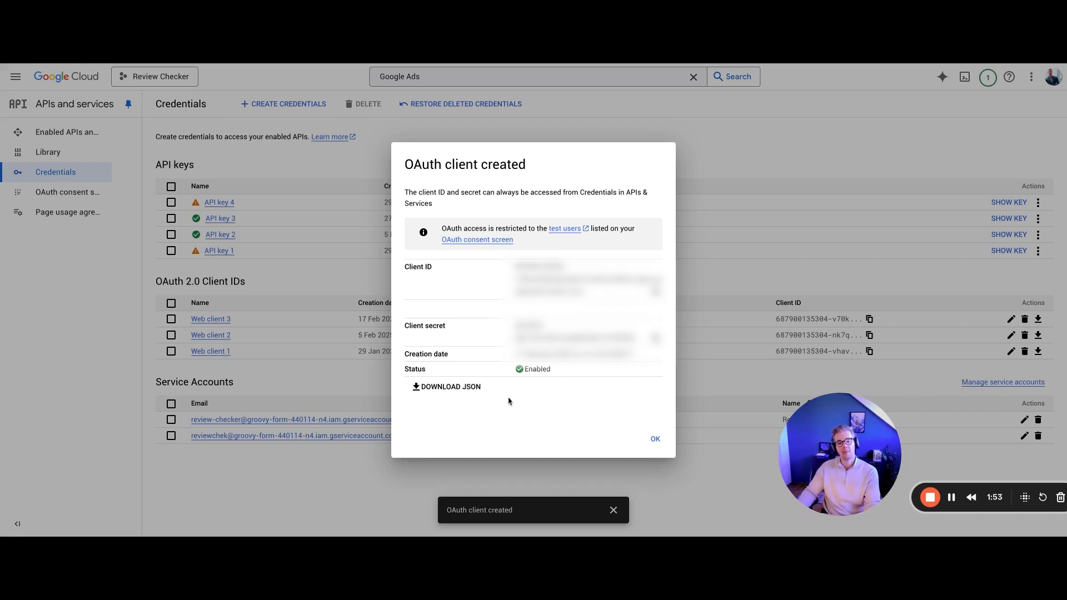
{"action": "left_click", "coordinate": [654, 441]}
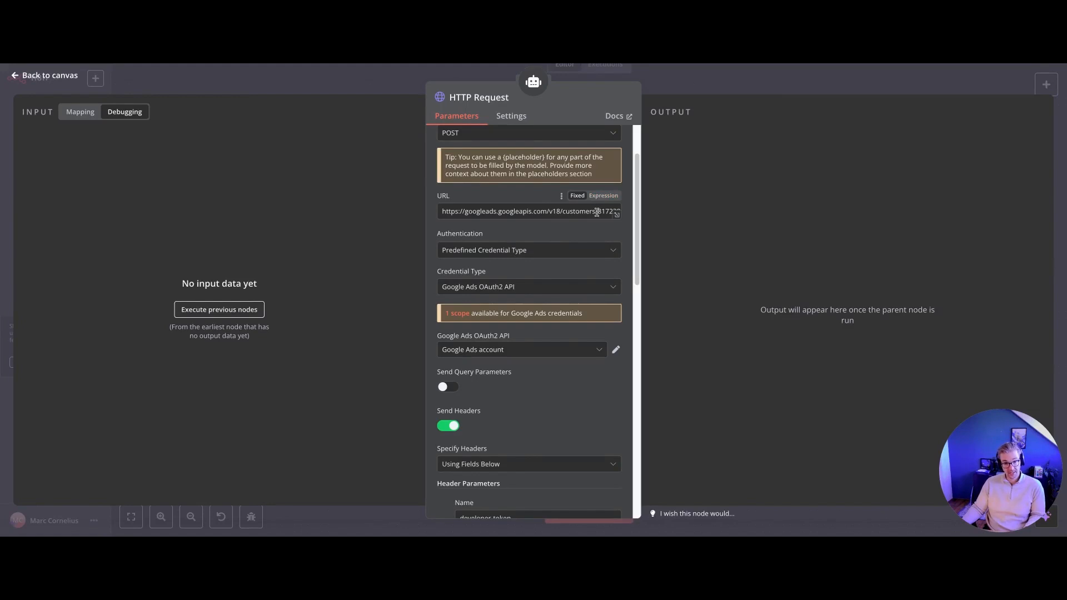
Highlight the customer ID in the URL of n8n's HTTP Request node and look over the node's parameters
{"action": "left_click_drag", "start_coordinate": [599, 212], "coordinate": [562, 217]}
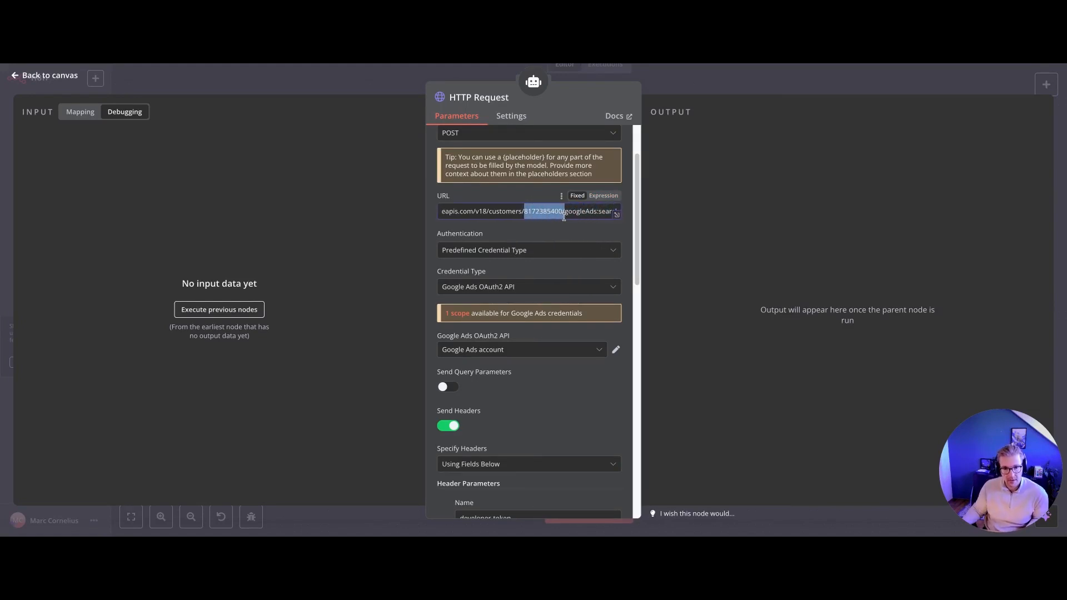
{"action": "left_click", "coordinate": [562, 220]}
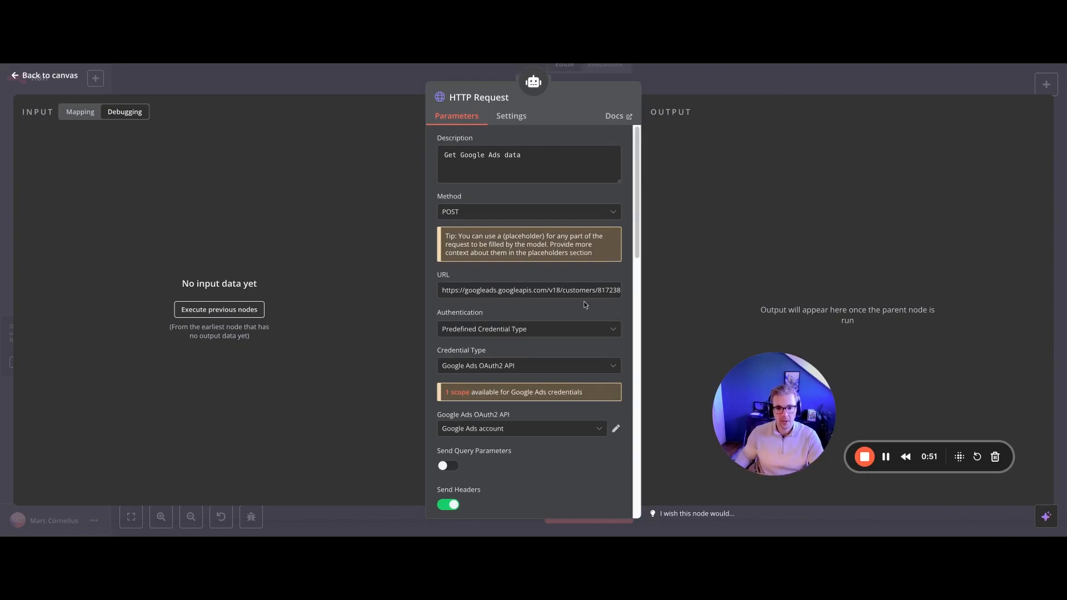
{"action": "left_click_drag", "start_coordinate": [595, 291], "coordinate": [524, 292]}
{"action": "left_click", "coordinate": [564, 292]}
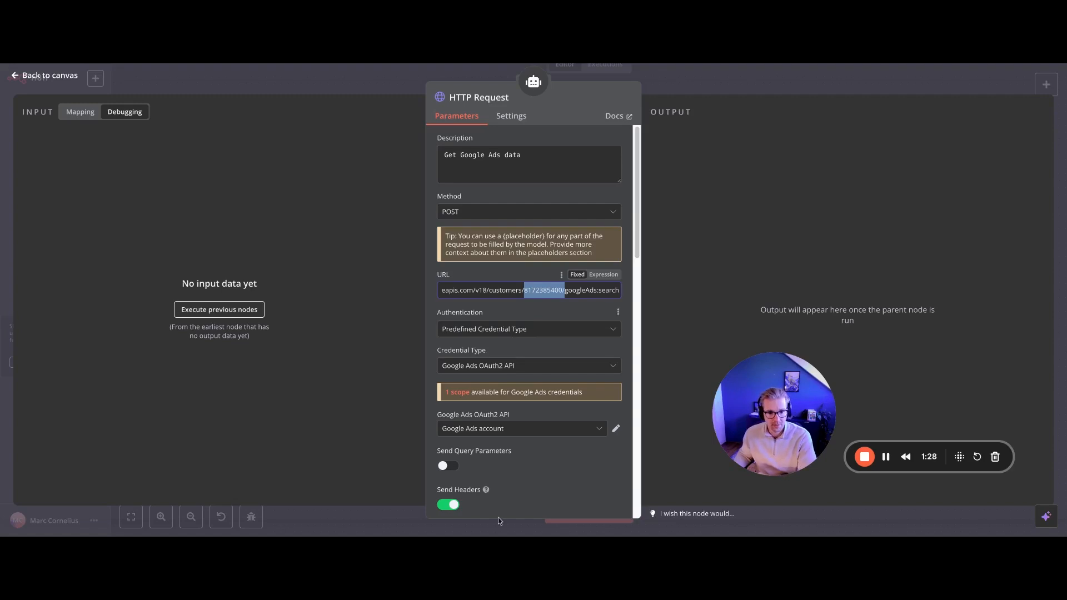
{"action": "scroll", "coordinate": [528, 466], "scroll_direction": "down", "scroll_amount": 5}
{"action": "scroll", "coordinate": [528, 465], "scroll_direction": "down", "scroll_amount": 5}
{"action": "scroll", "coordinate": [529, 458], "scroll_direction": "up", "scroll_amount": 15}
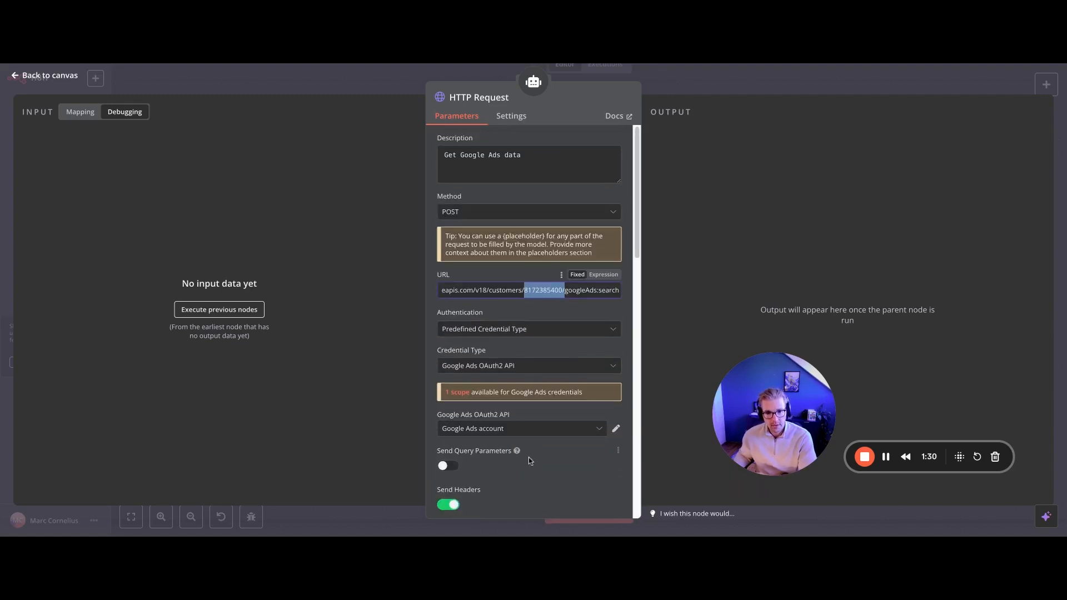
Close the HTTP Request node and start a test run of the Slack chatbot workflow
{"action": "left_click", "coordinate": [19, 78]}
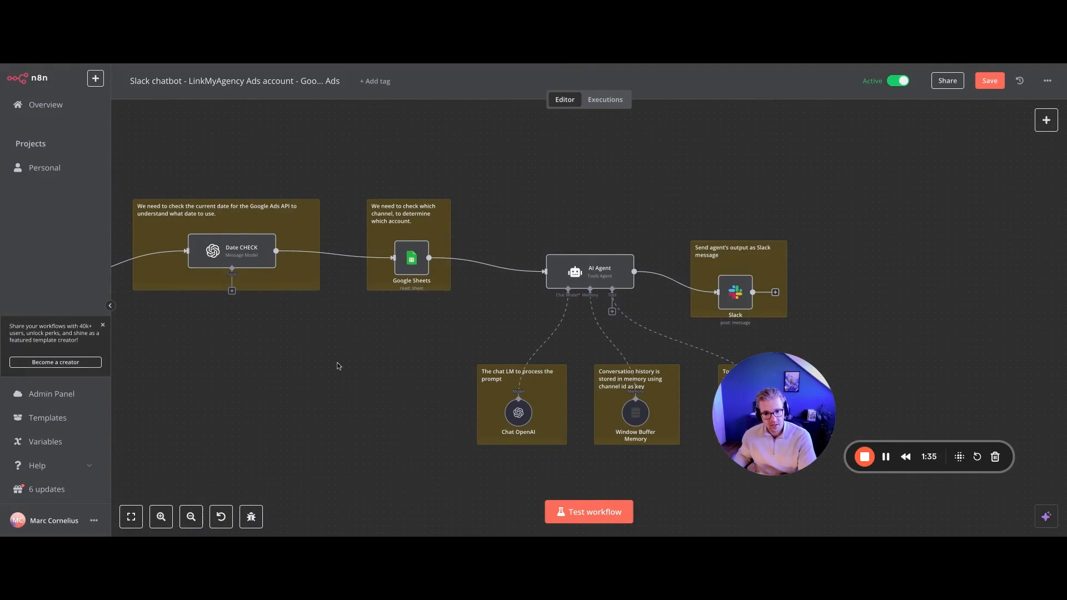
{"action": "scroll", "coordinate": [338, 363], "scroll_direction": "left", "scroll_amount": 2}
{"action": "scroll", "coordinate": [338, 362], "scroll_direction": "down", "scroll_amount": 3}
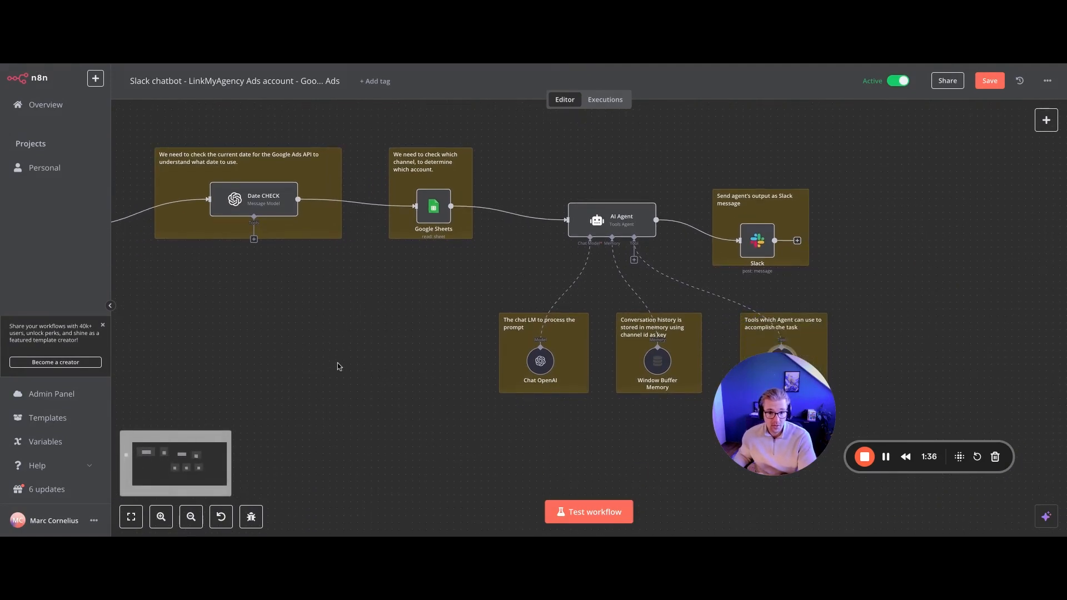
{"action": "scroll", "coordinate": [338, 362], "scroll_direction": "left", "scroll_amount": 1}
{"action": "scroll", "coordinate": [400, 378], "scroll_direction": "up", "scroll_amount": 1}
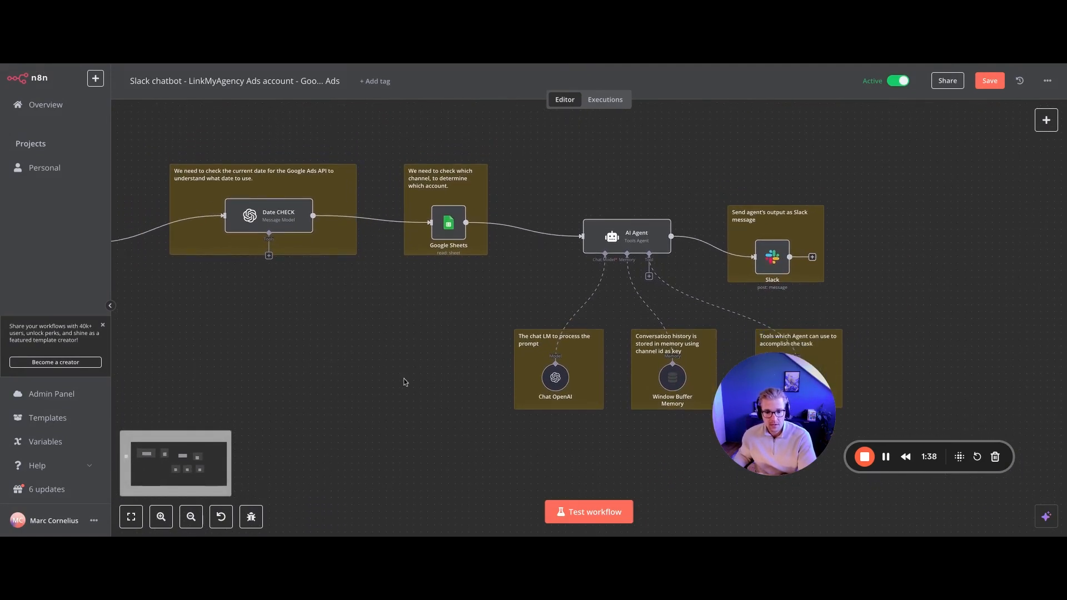
{"action": "left_click", "coordinate": [578, 512]}
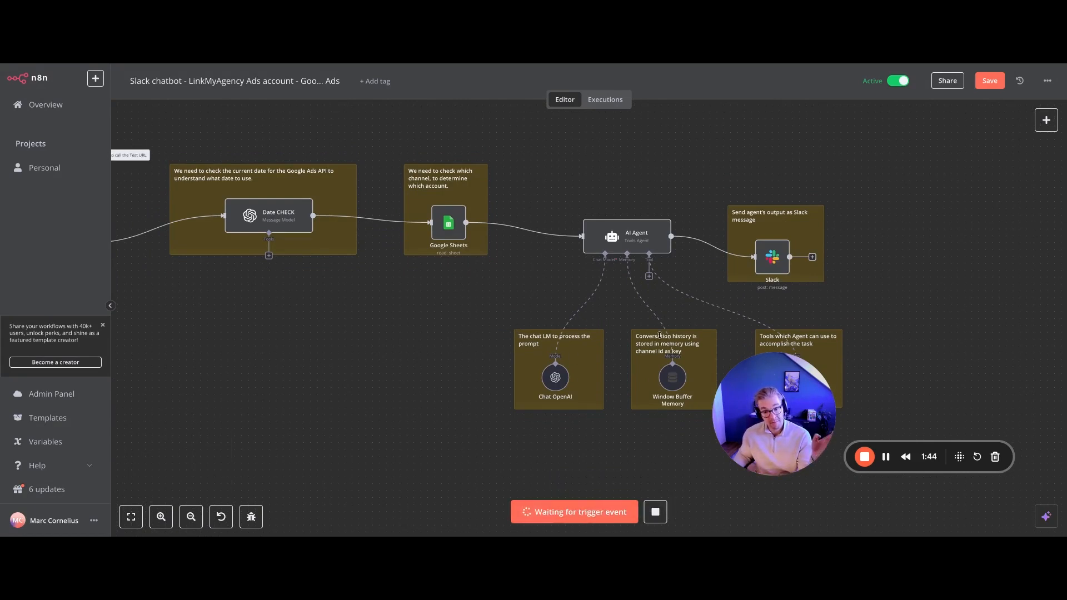
{"action": "left_click_drag", "start_coordinate": [756, 409], "coordinate": [817, 441]}
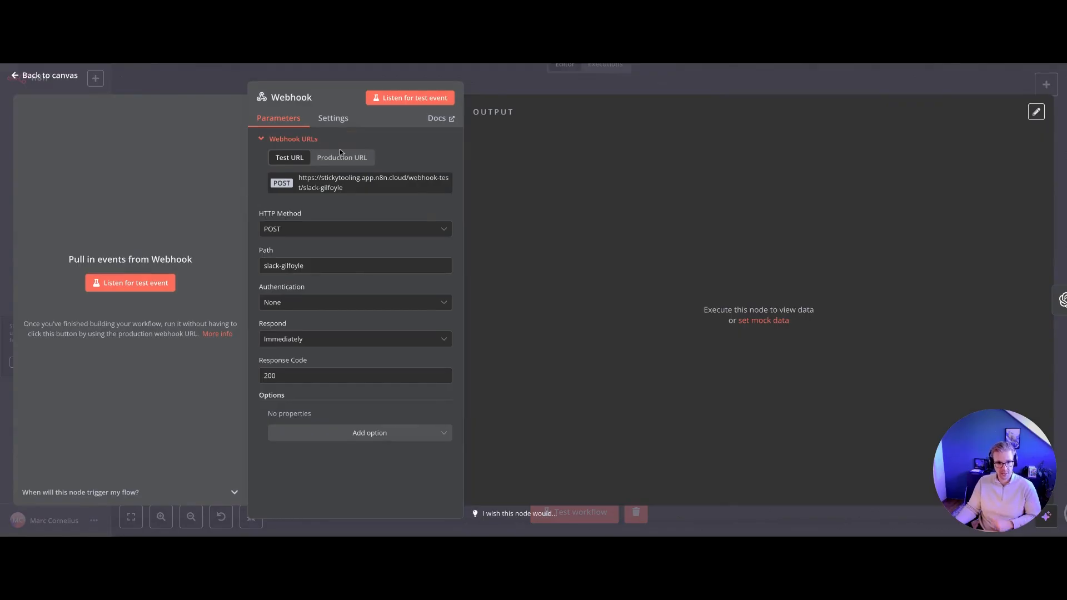
Switch the Webhook node to its production URL and copy that URL
{"action": "left_click", "coordinate": [342, 158]}
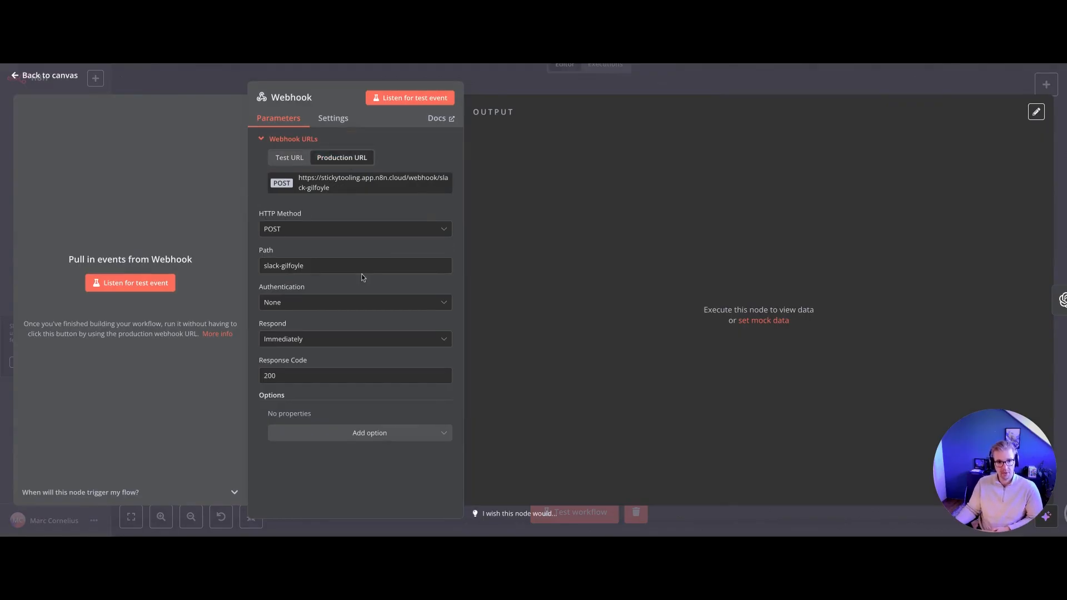
{"action": "left_click", "coordinate": [328, 189]}
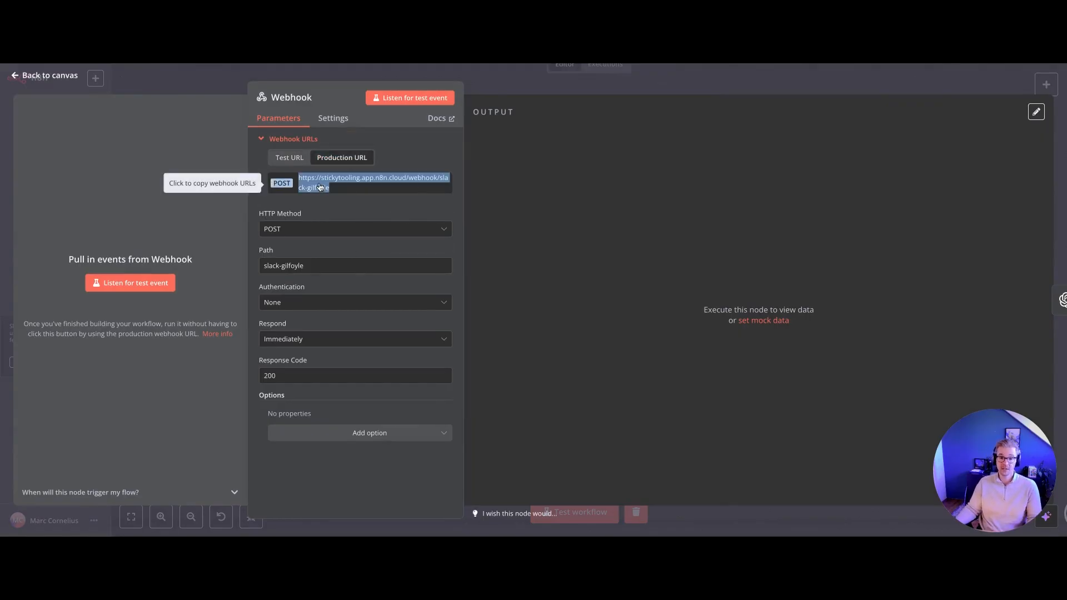
{"action": "left_click", "coordinate": [376, 118]}
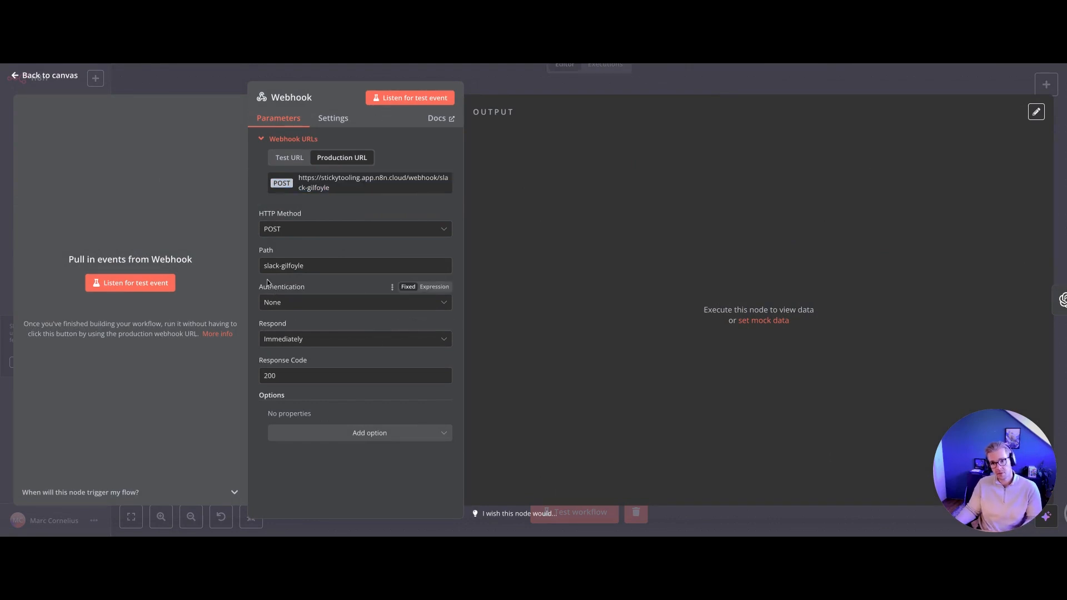